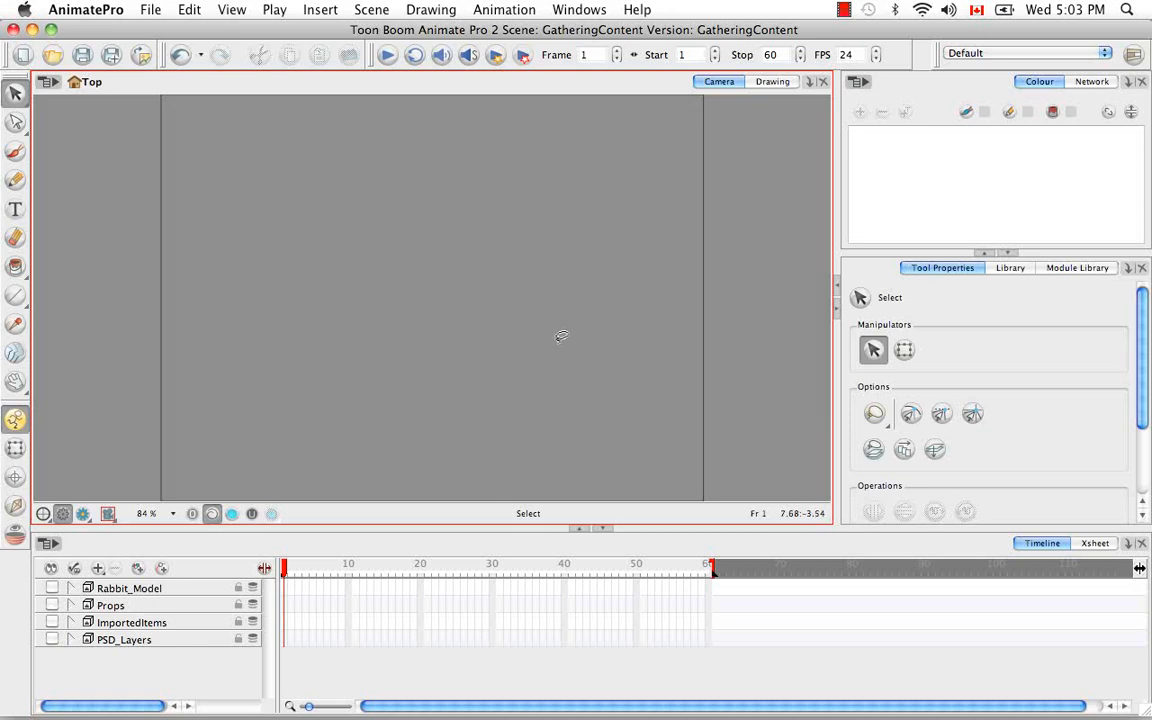
Start importing drawings from a scanner, using HPScan as the scanner.
click(149, 10)
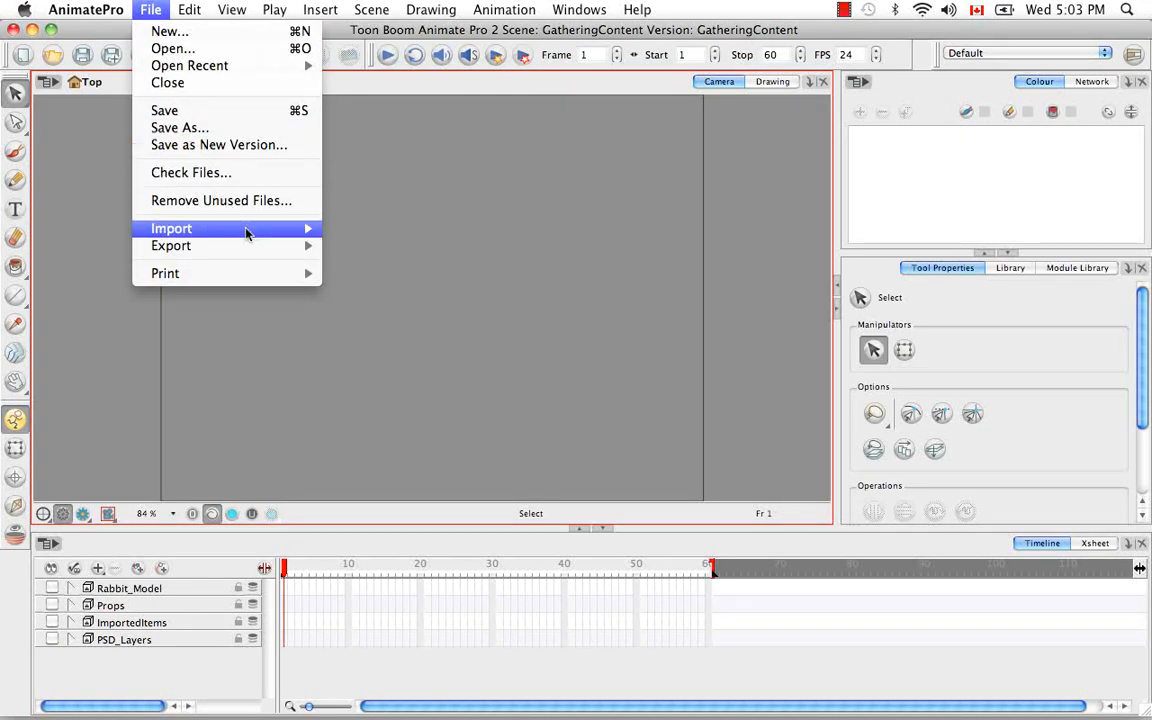
mouse_move(247, 231)
click(468, 229)
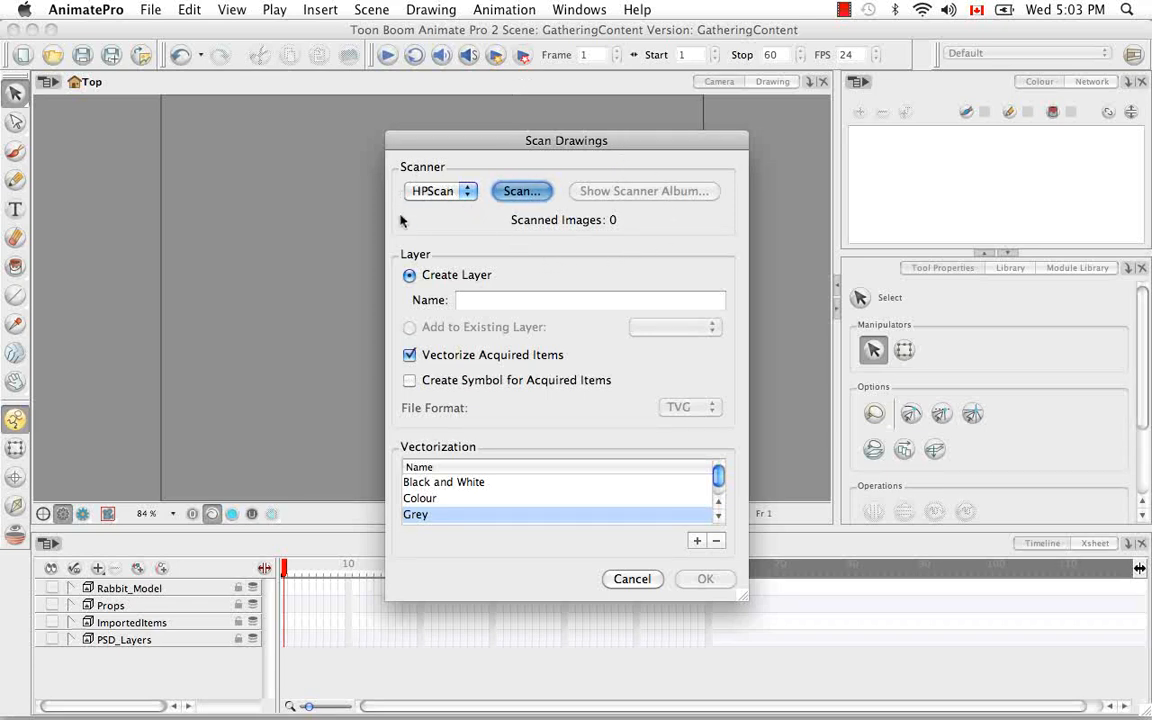
click(468, 194)
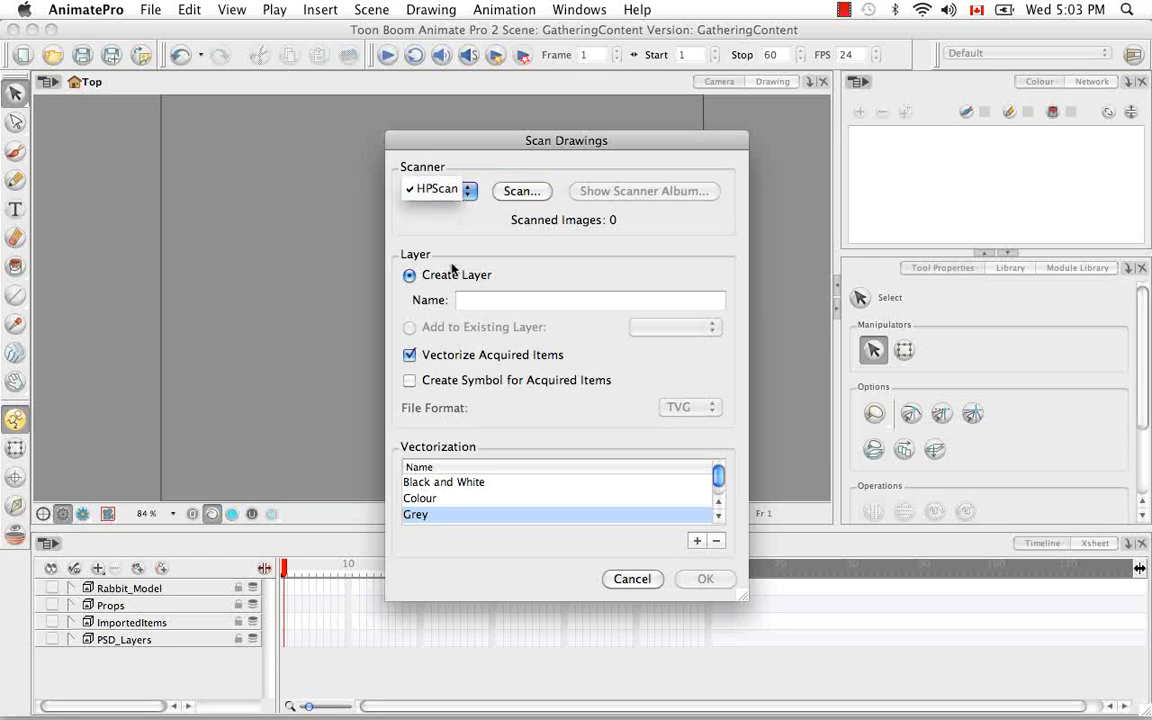
click(463, 230)
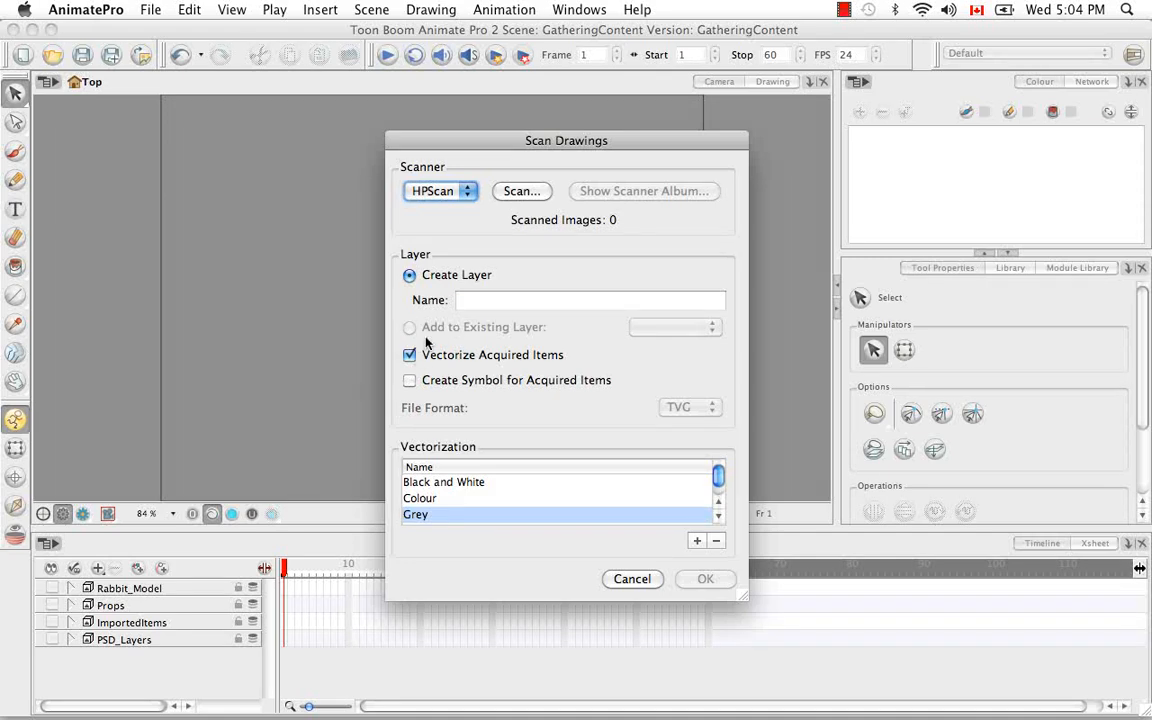
Name the new layer for the scanned drawing VectorizeColour.
click(480, 300)
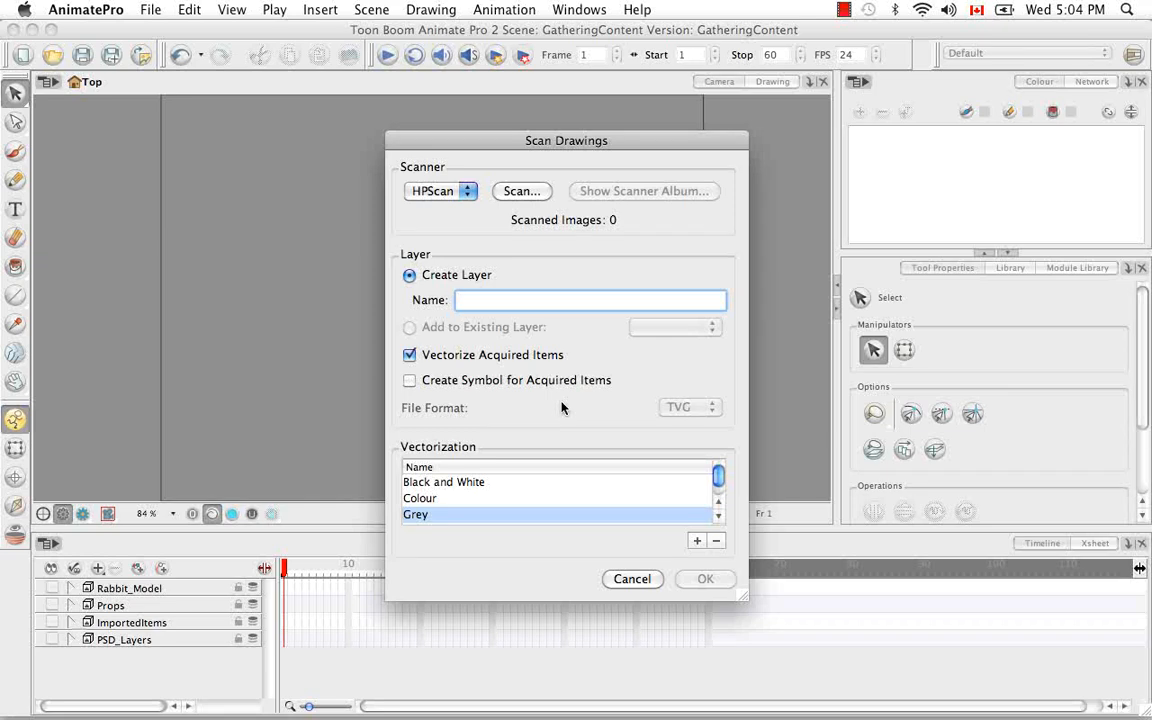
text(VEc)
key(BackSpace)
key(BackSpace)
text(ectorizeColour)
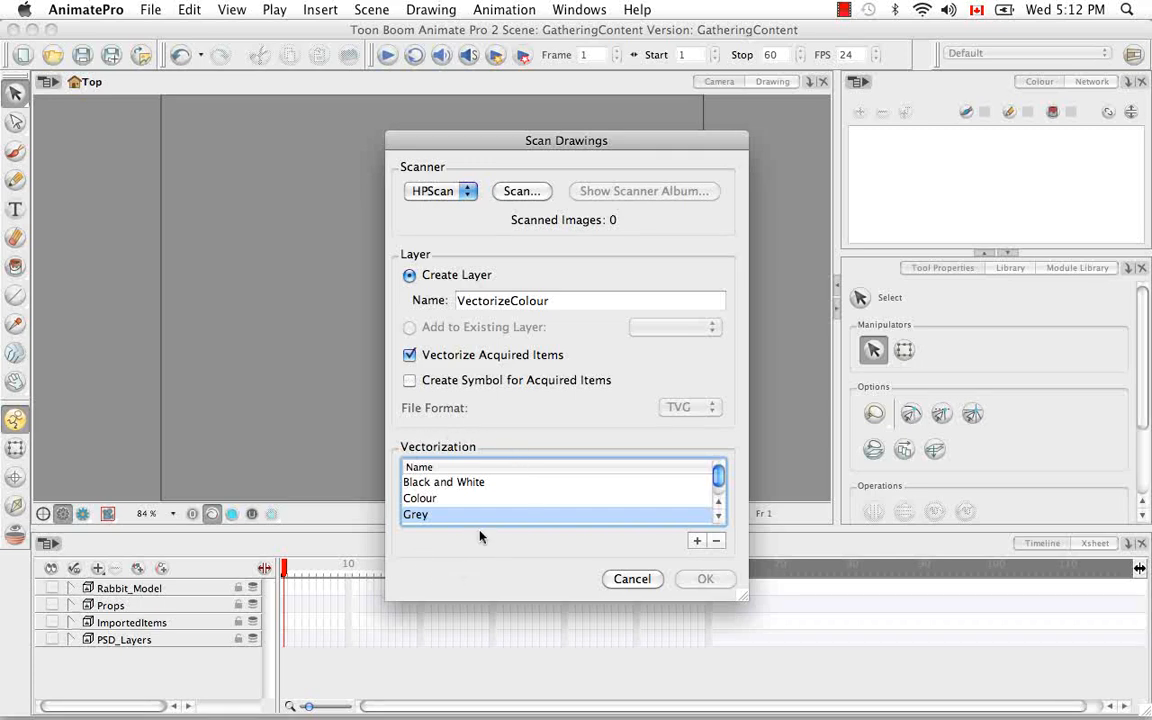
Scan the bowl and chopsticks drawing with the Pictures profile, return it to the scene's Scanner Album and close the album.
click(520, 191)
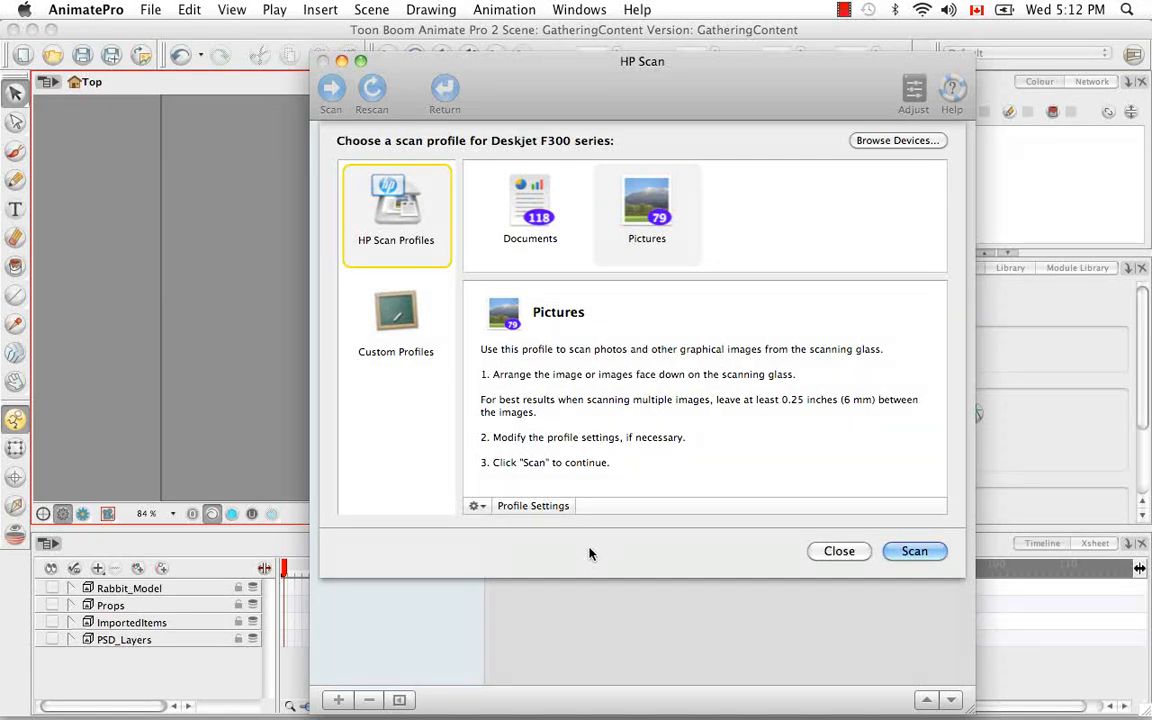
click(640, 225)
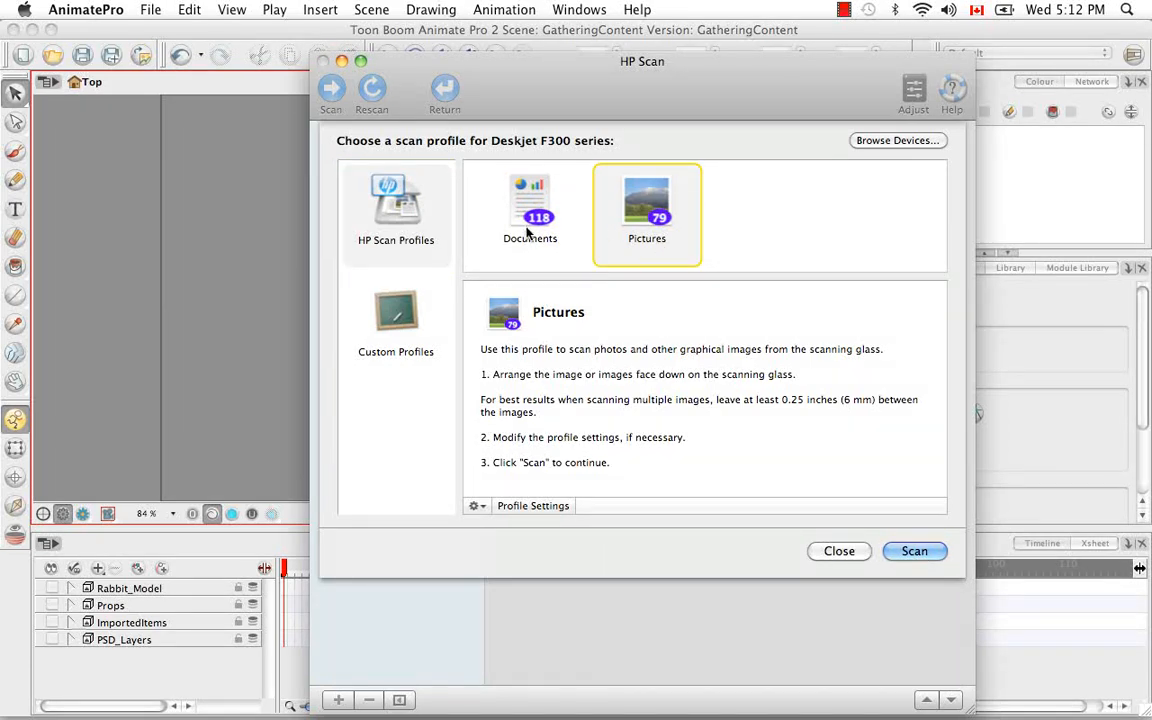
click(895, 557)
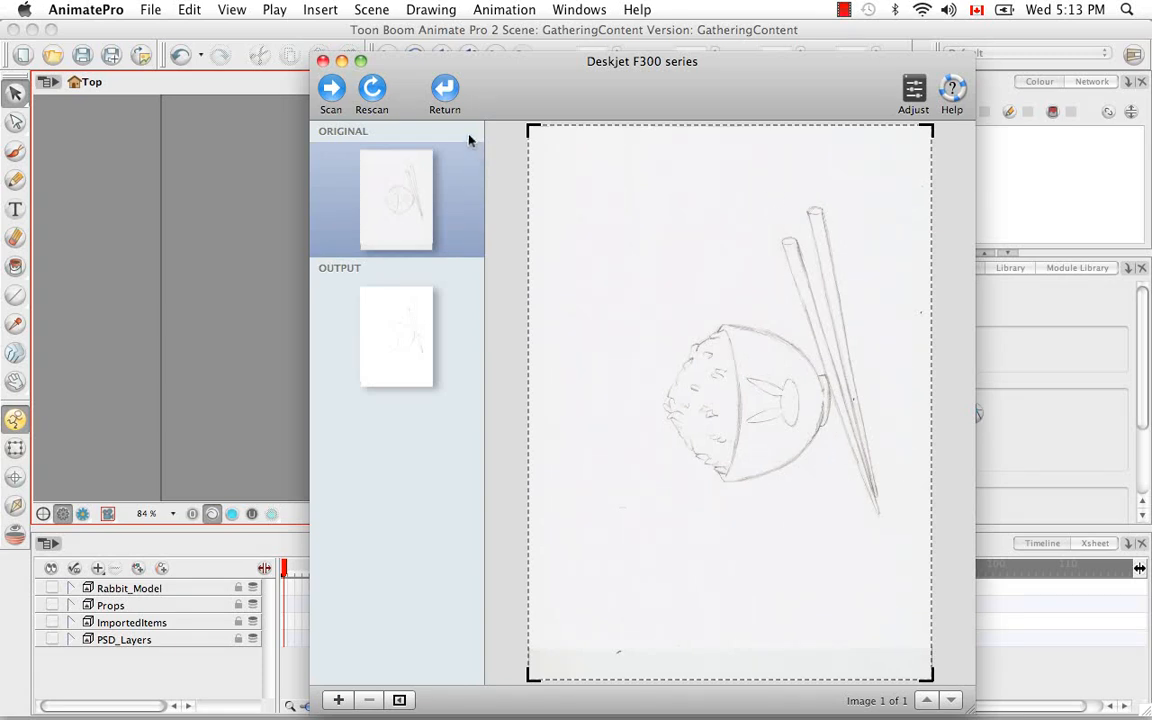
click(445, 92)
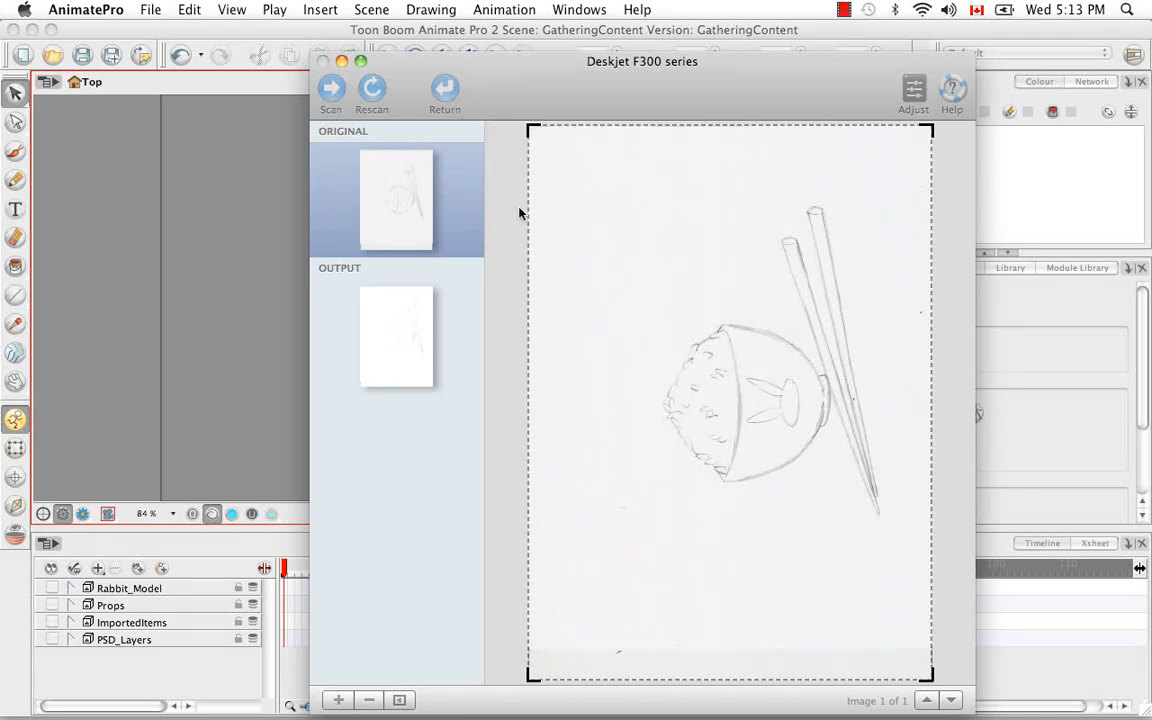
click(323, 62)
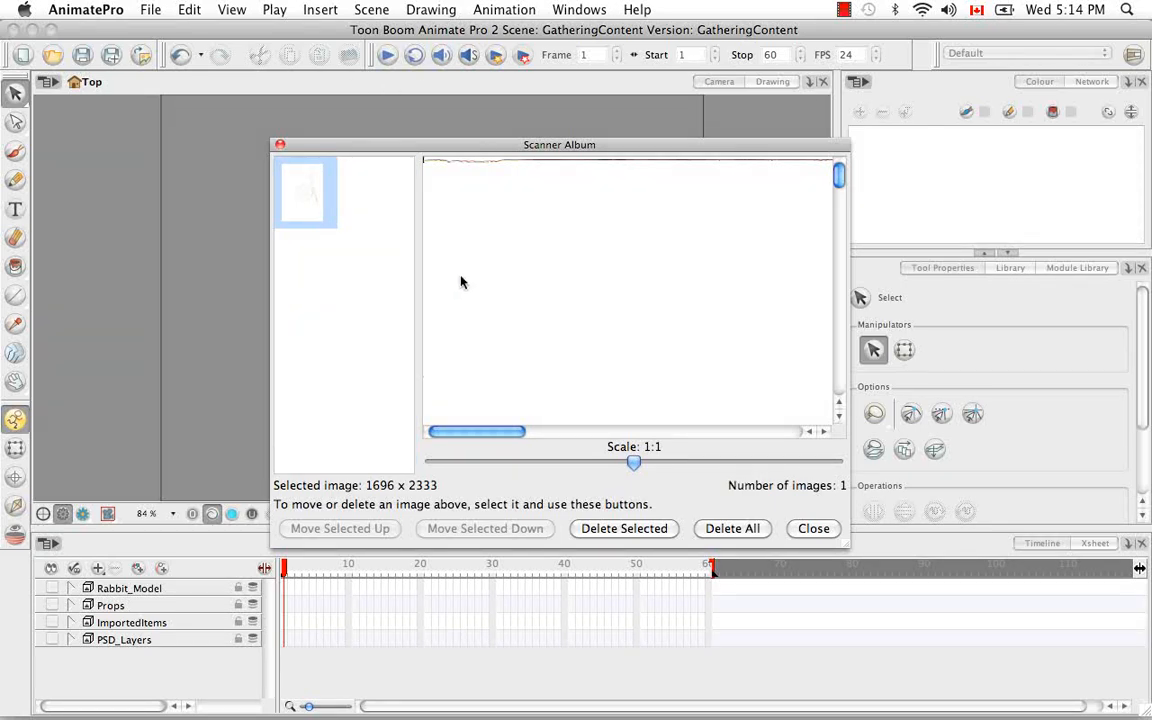
click(813, 529)
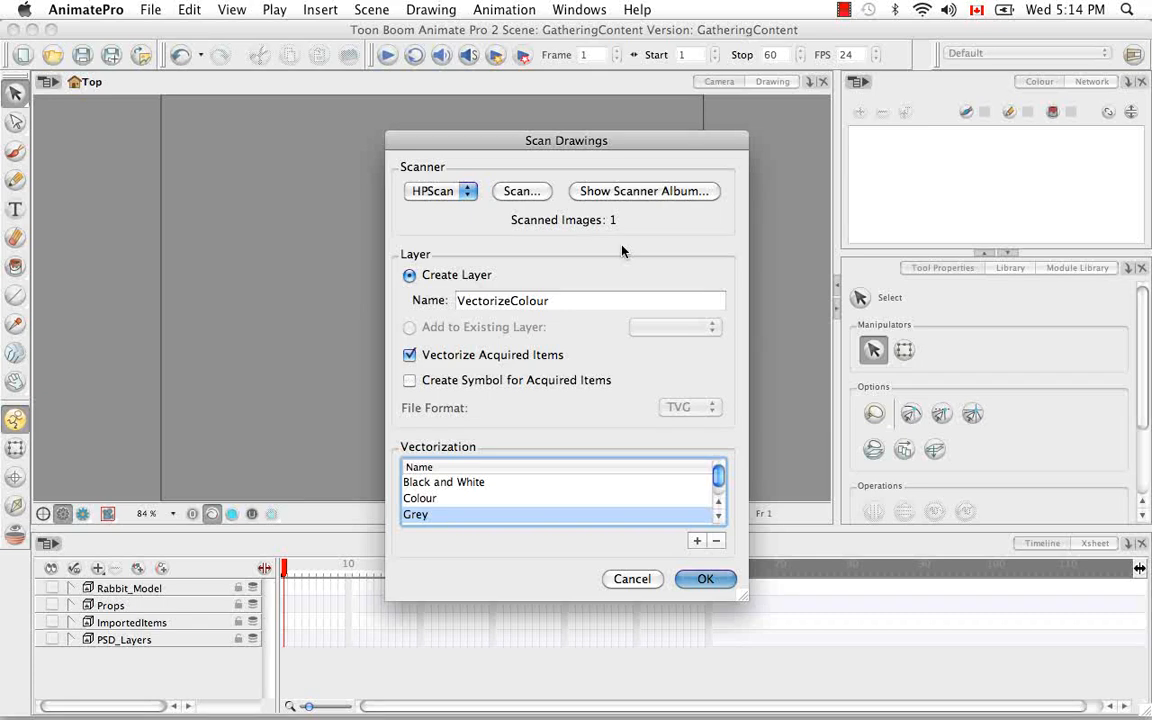
Edit the Colour vectorization preset, preview the vectorized drawing at 1:10 scale and enable automatic vectorizing when options change.
click(427, 499)
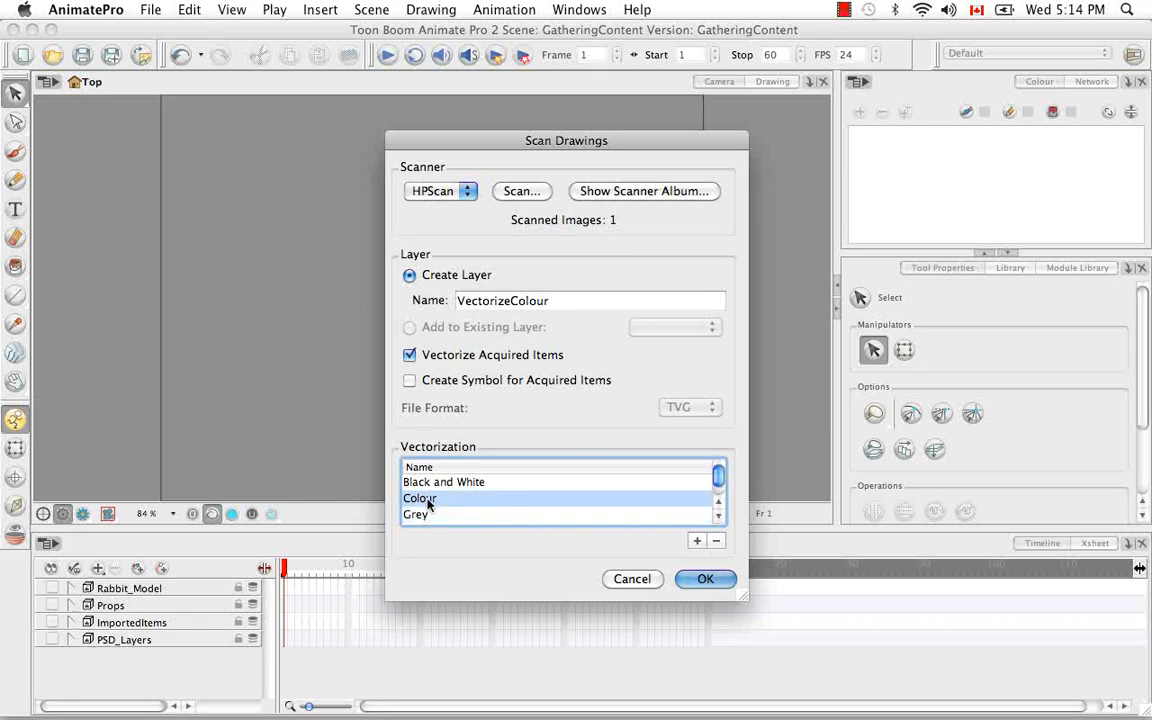
double_click(428, 501)
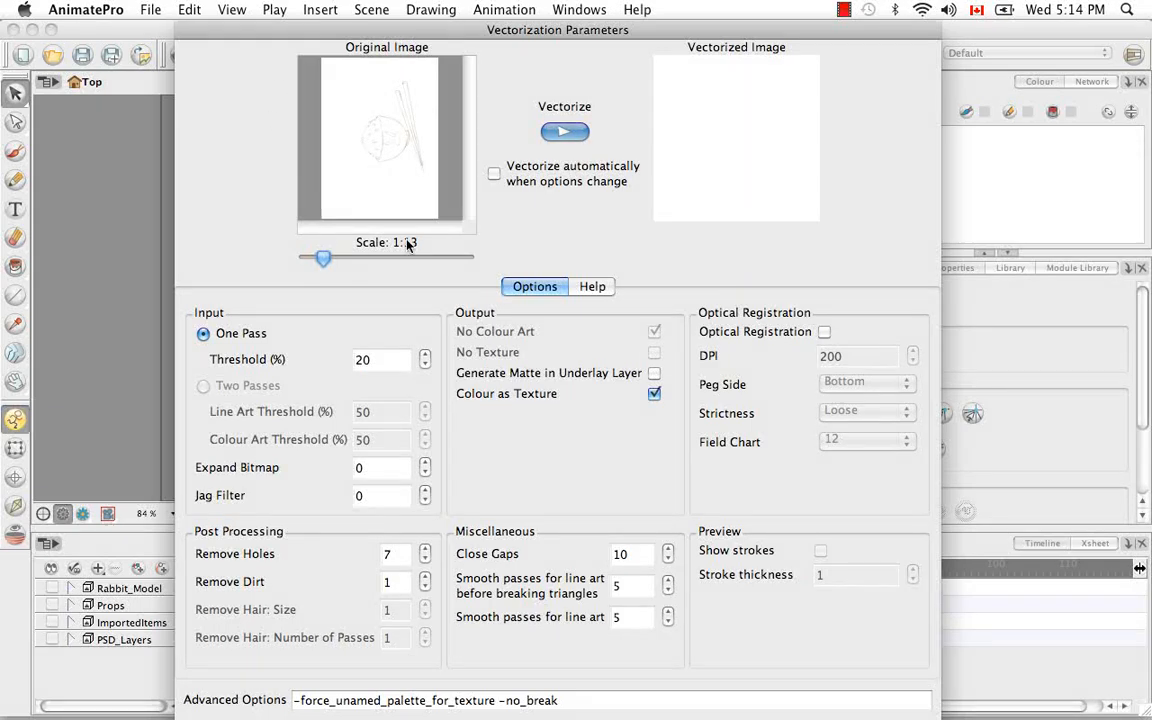
mouse_move(325, 258)
mouse_down()
mouse_move(388, 266)
mouse_move(346, 265)
mouse_up()
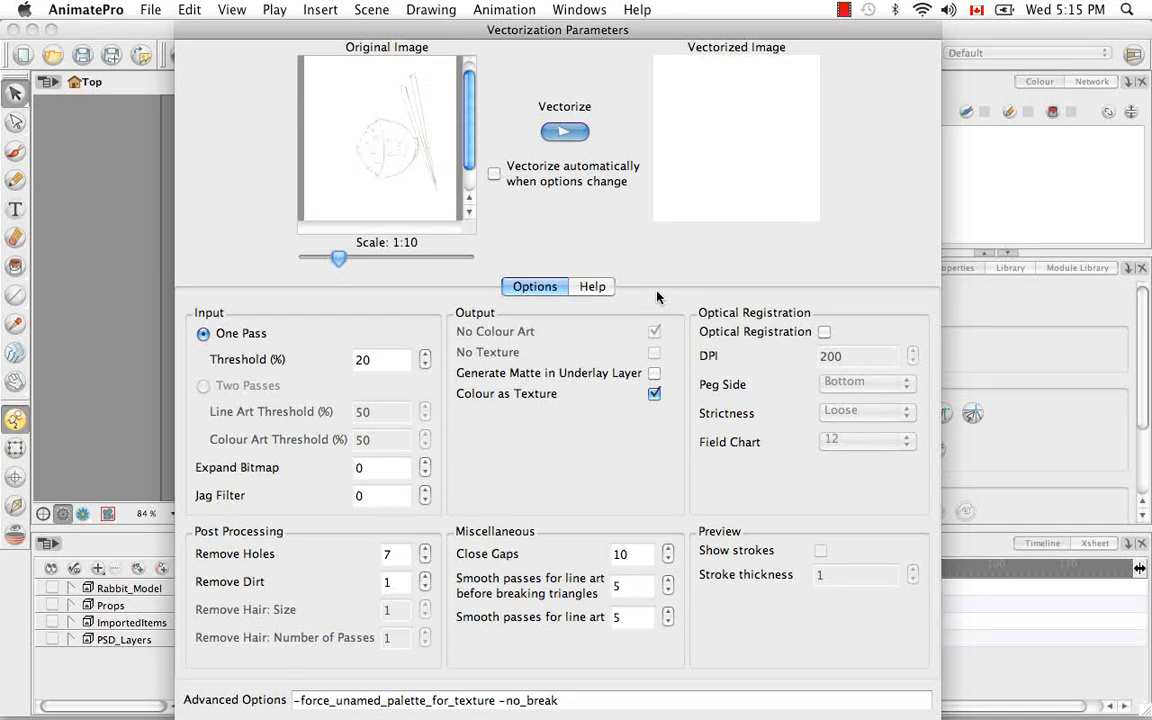
click(580, 133)
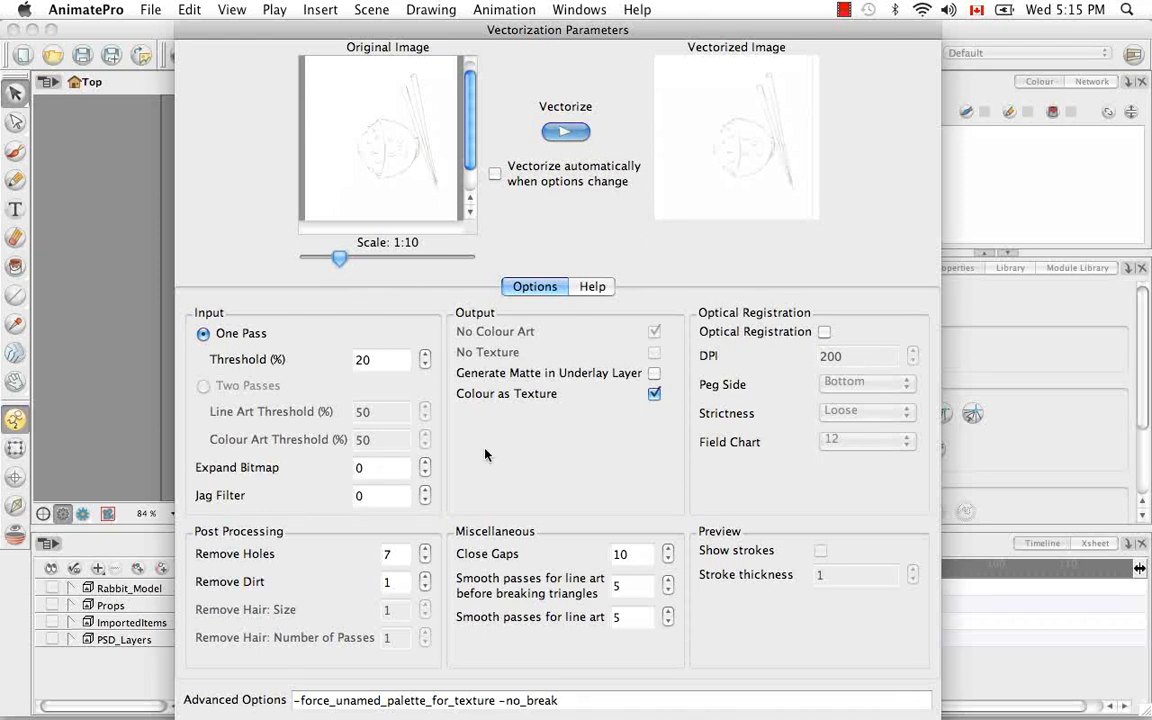
click(512, 181)
Turn off Colour as Texture and No Colour Art in the vectorization output options.
click(654, 394)
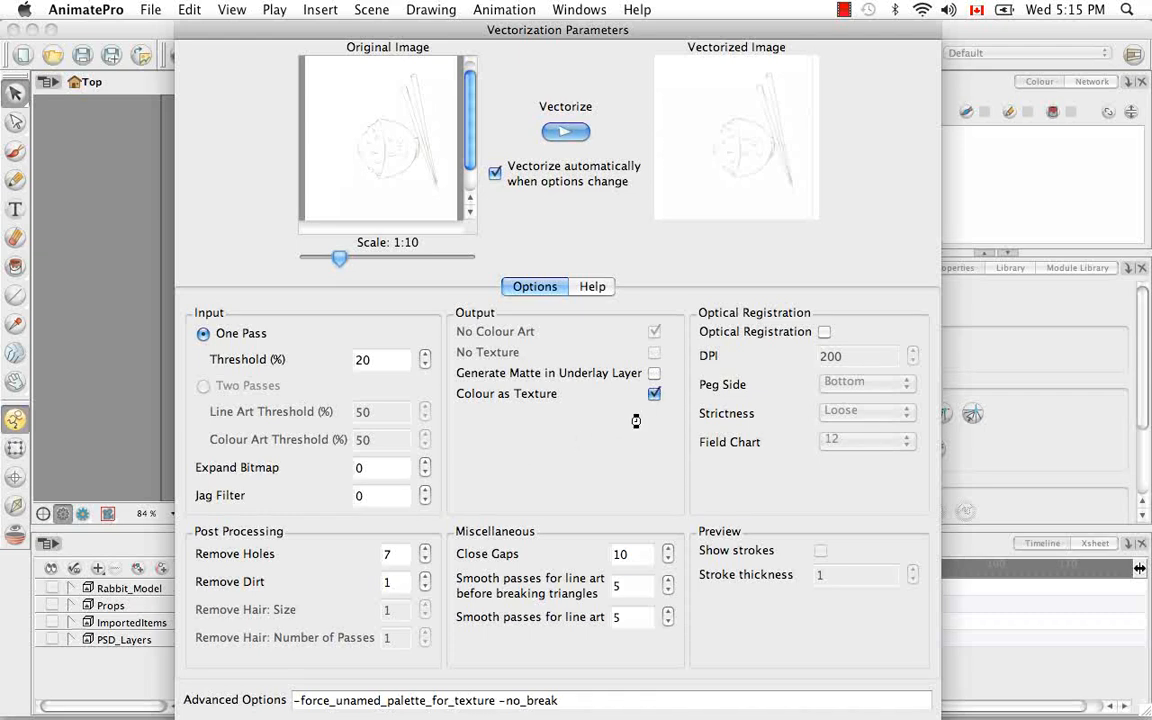
click(654, 394)
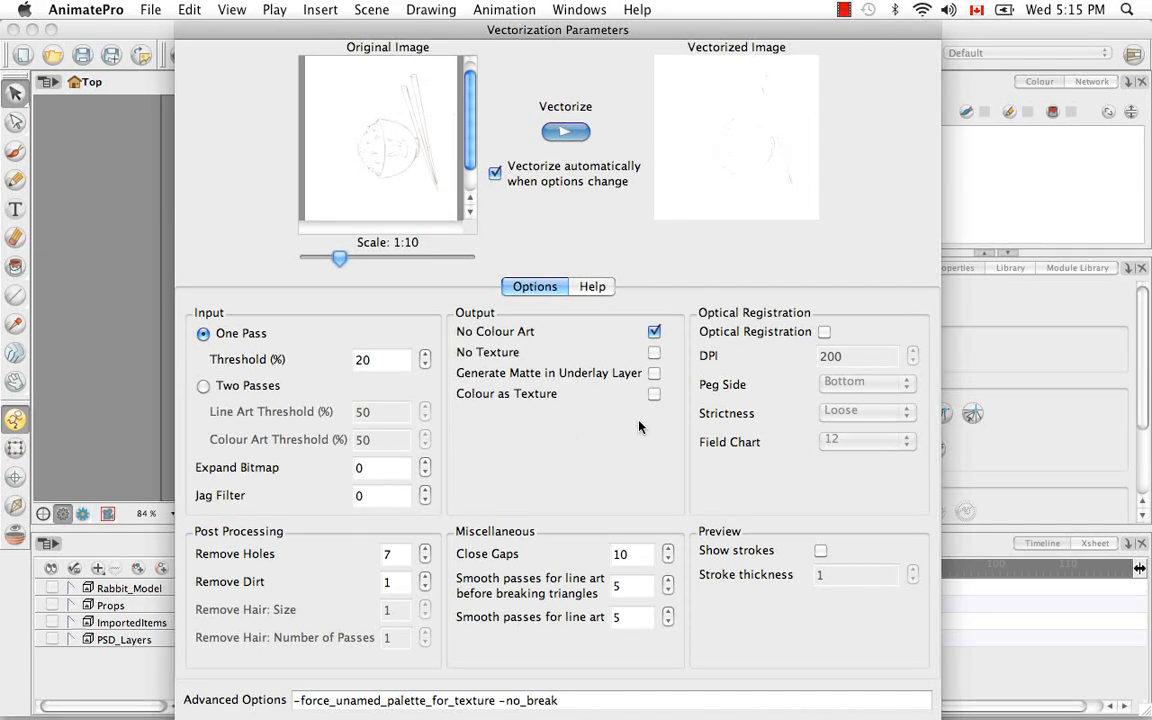
click(654, 333)
click(654, 332)
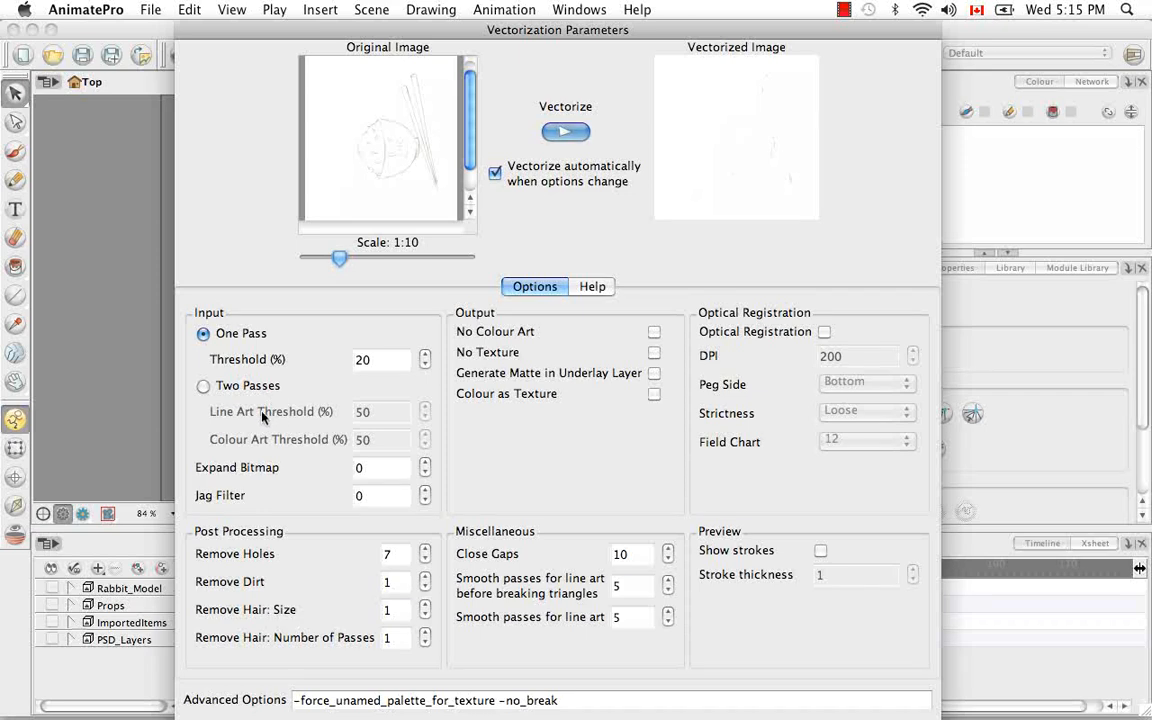
Try Two Passes with No Colour Art, No Texture and Generate Matte in Underlay Layer in turn, ending with Colour as Texture.
click(203, 386)
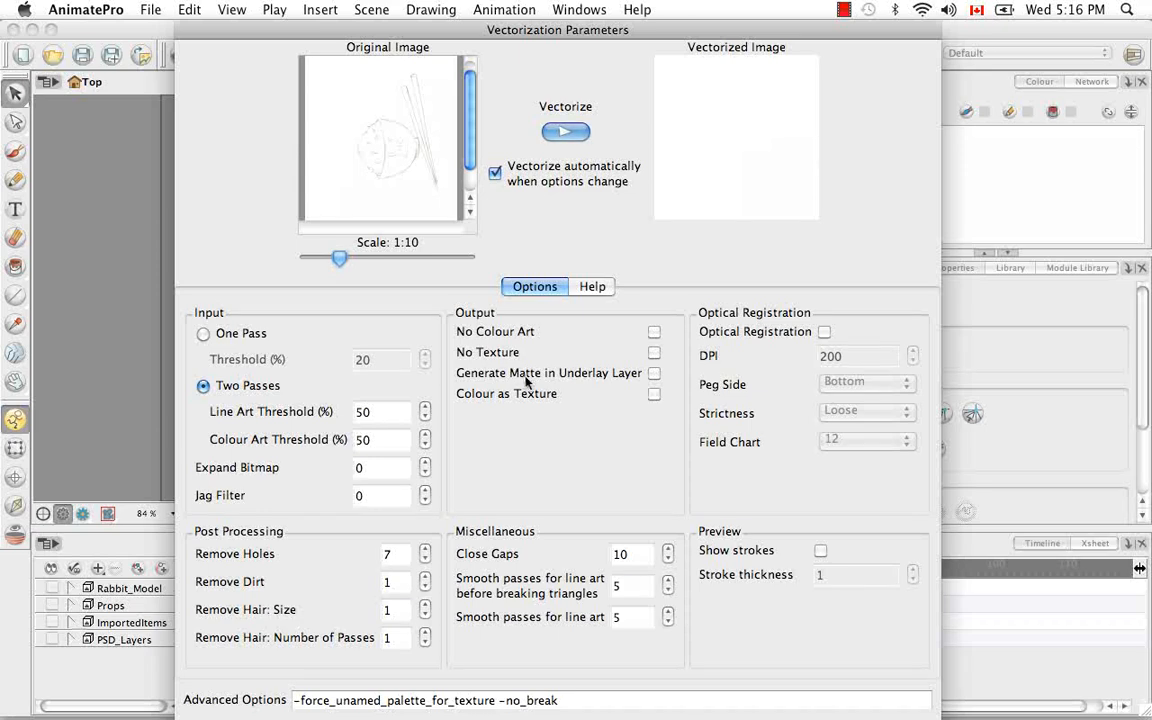
click(654, 331)
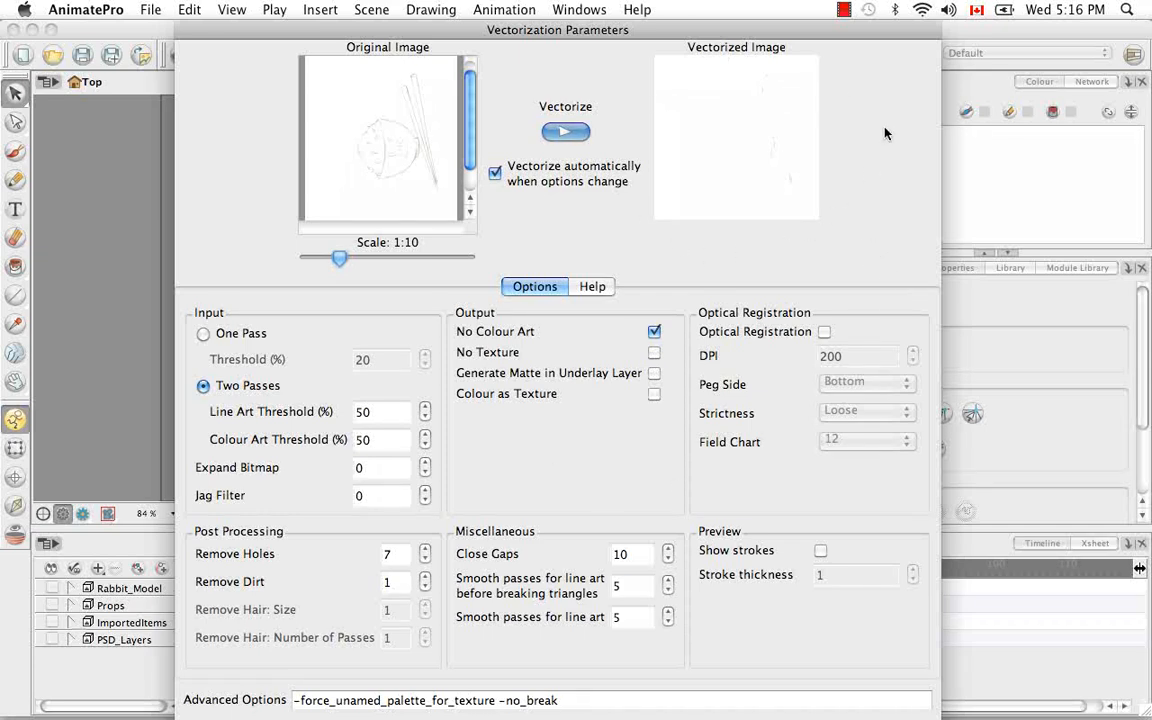
click(655, 335)
click(654, 354)
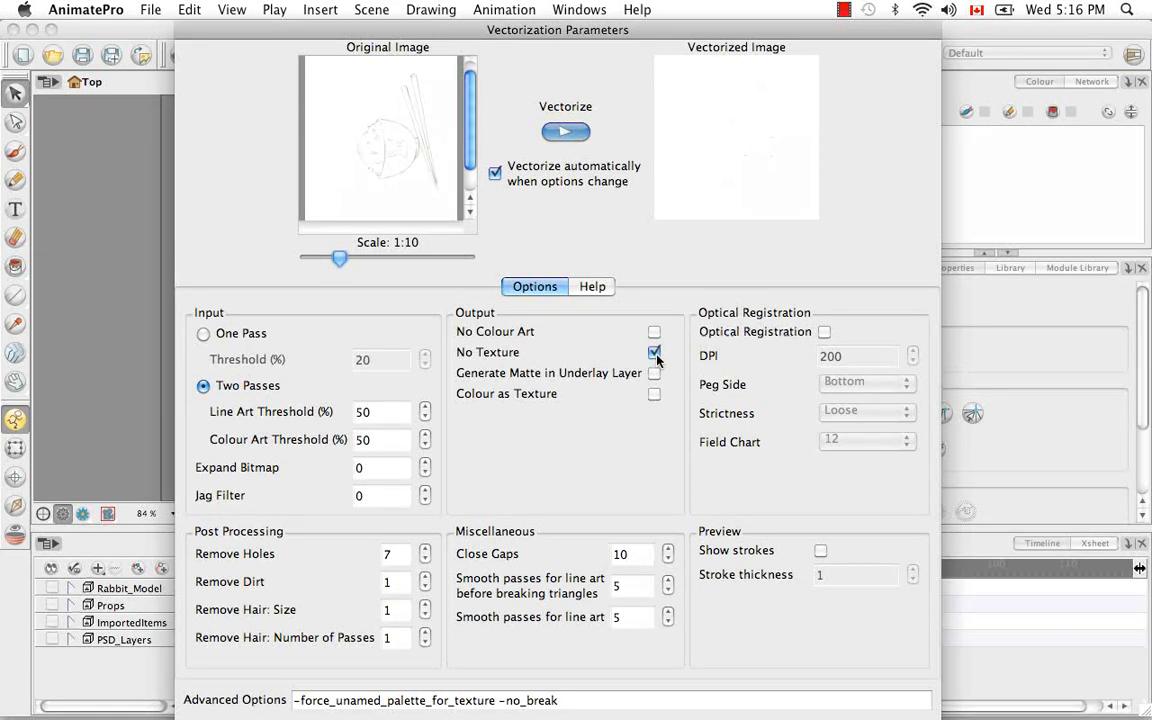
click(655, 356)
click(654, 373)
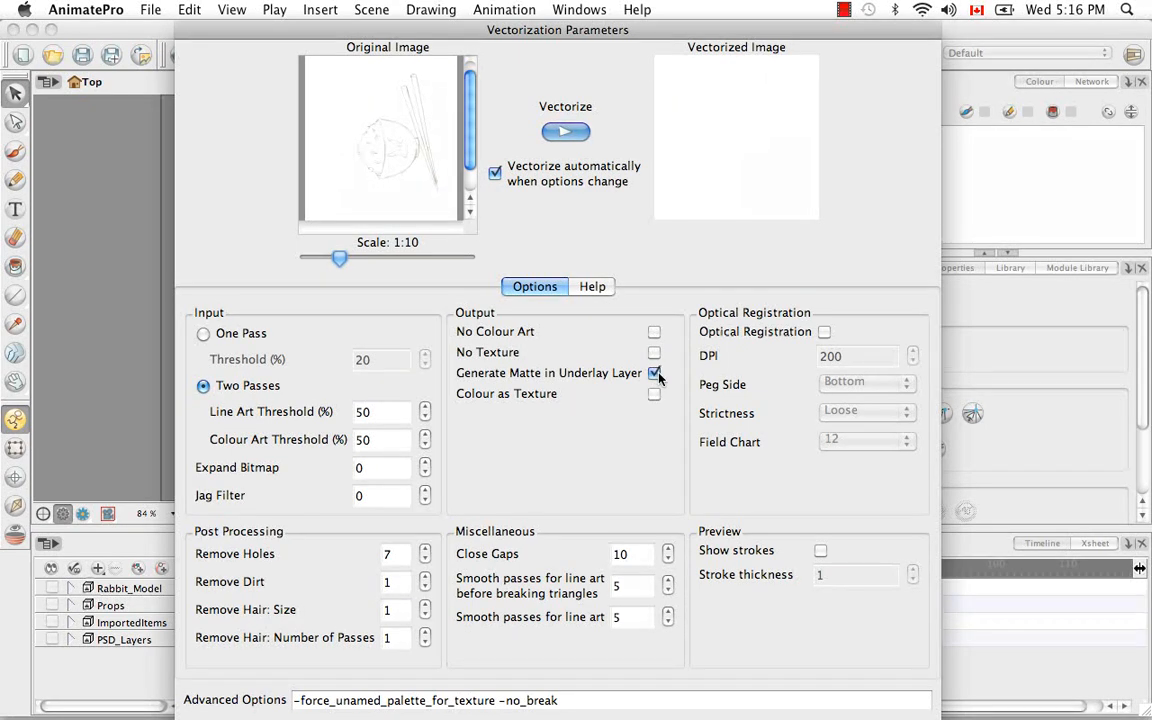
click(654, 393)
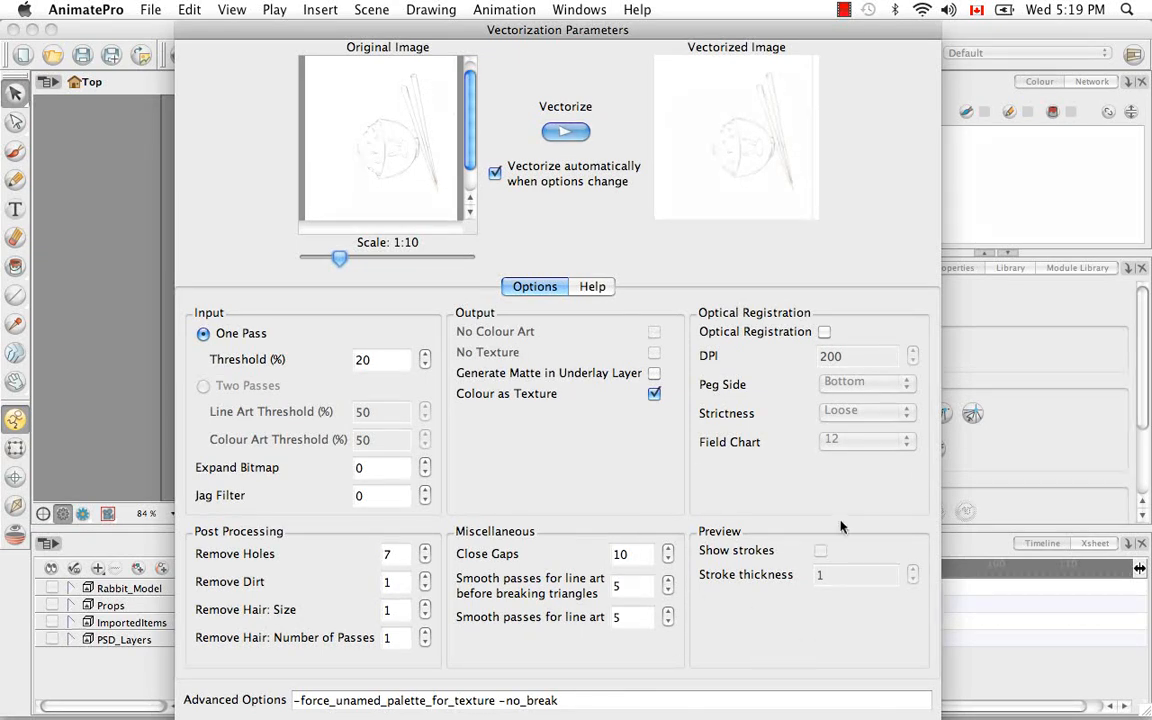
Preview the vector strokes at thickness 2, switch the stroke preview off, and accept the parameters with Colour as Texture on.
click(653, 395)
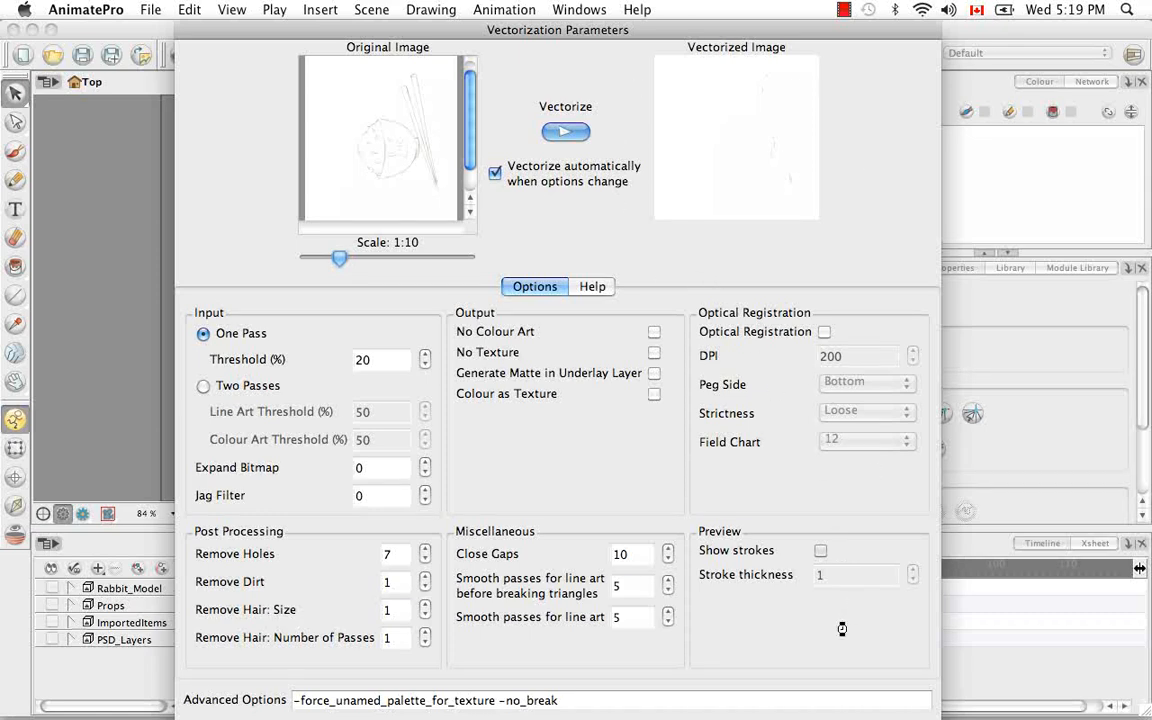
click(820, 550)
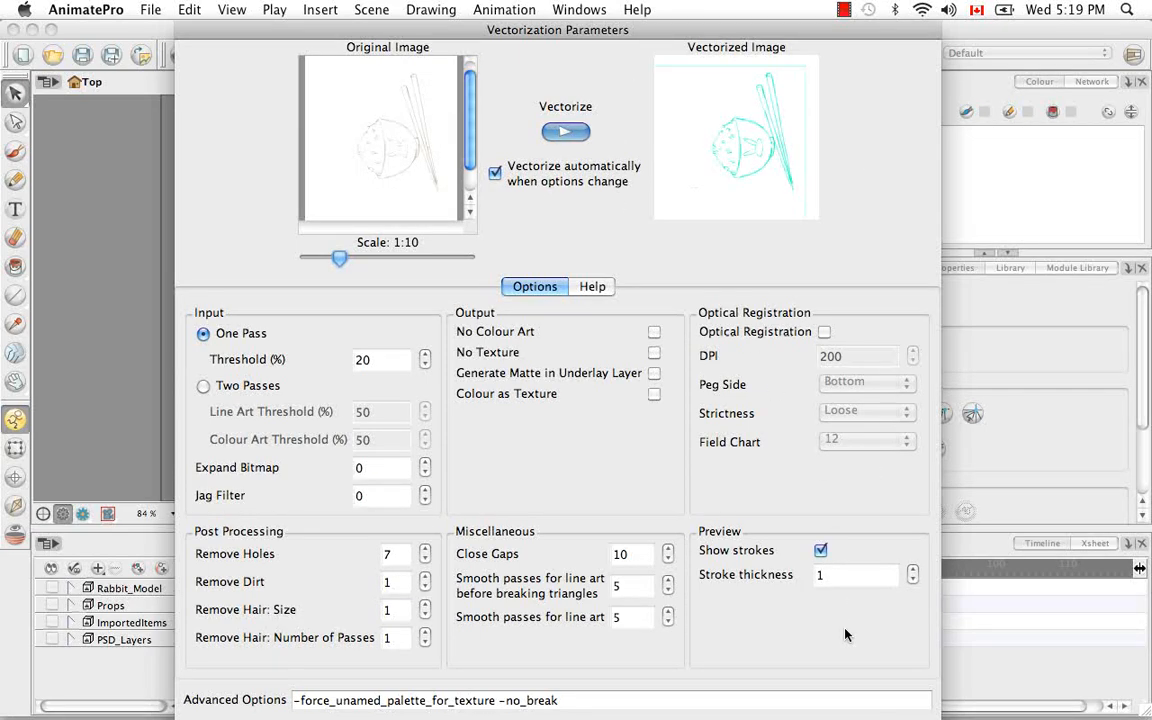
click(911, 569)
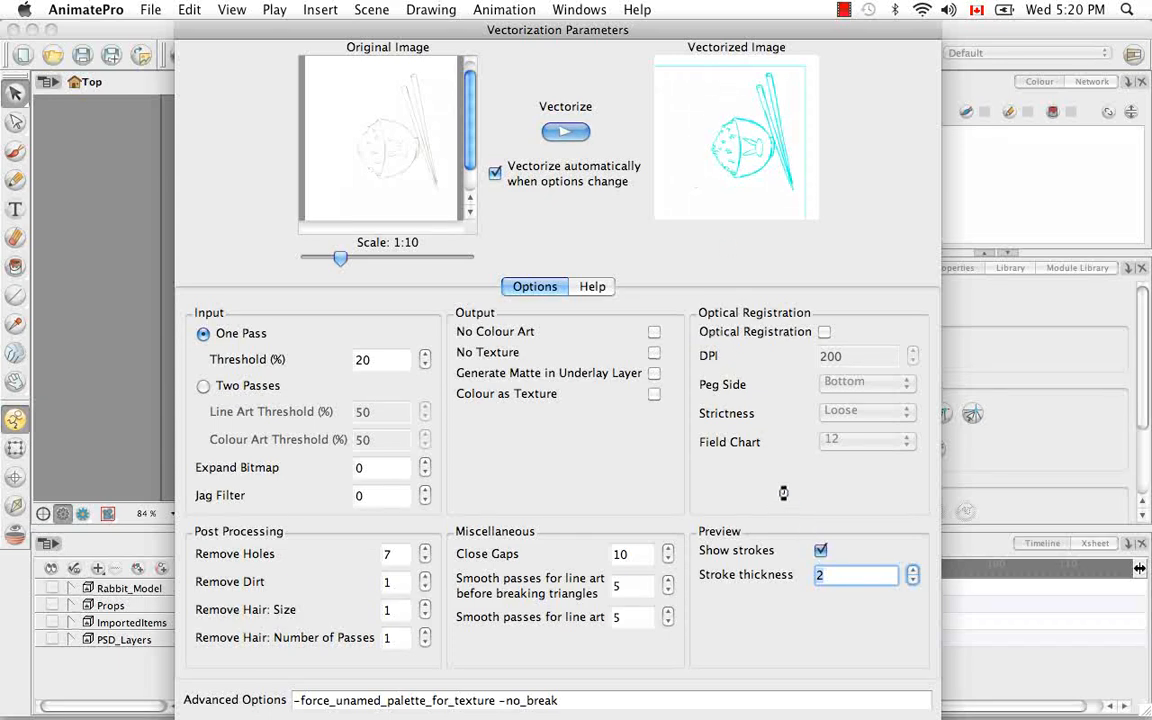
click(820, 550)
click(652, 393)
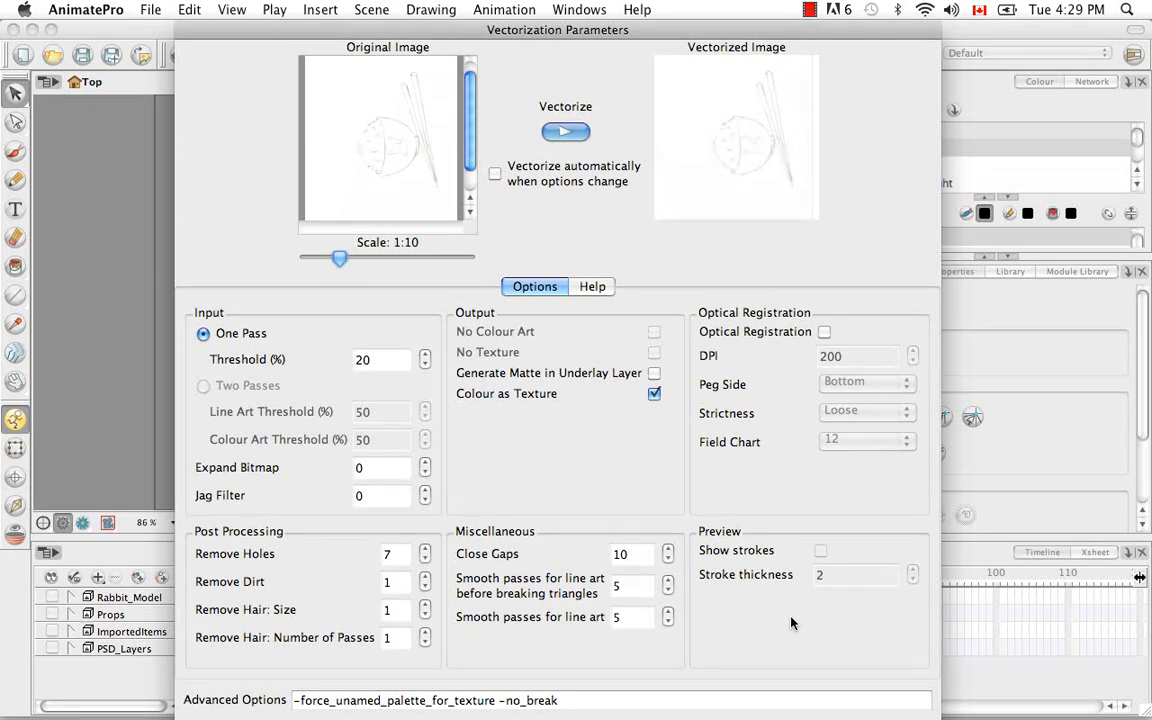
key(Return)
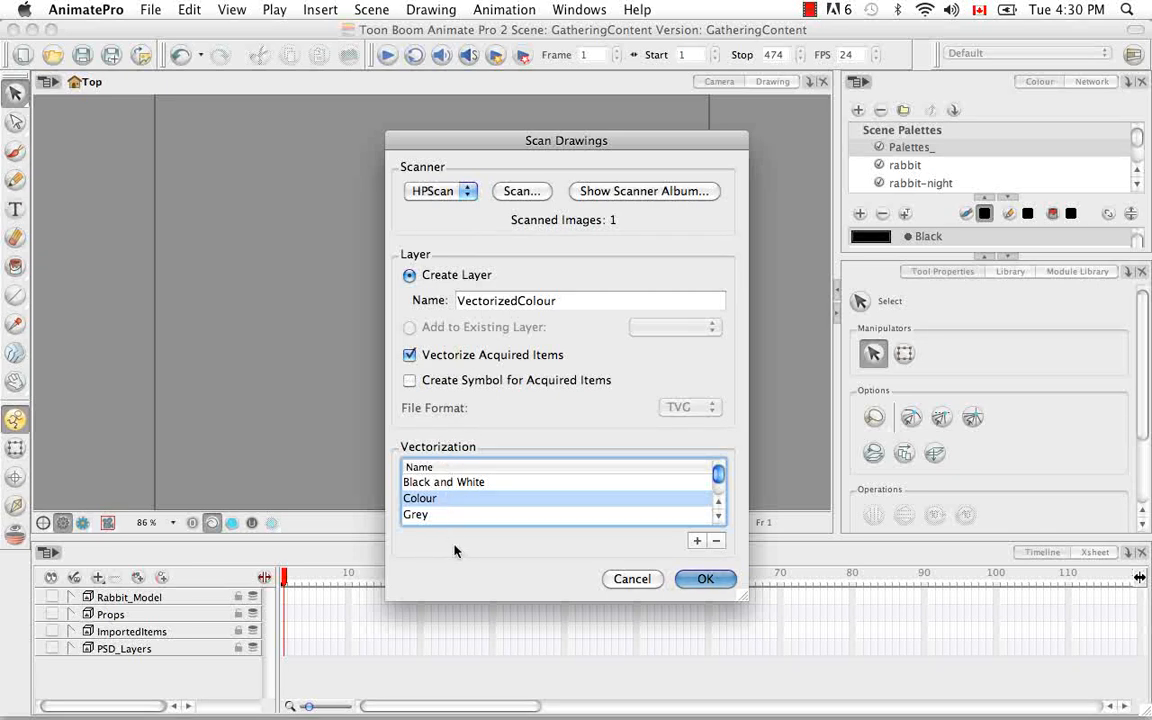
Check the scanned image in the Scanner Album and import it into the scene with the Colour vectorization preset.
click(680, 192)
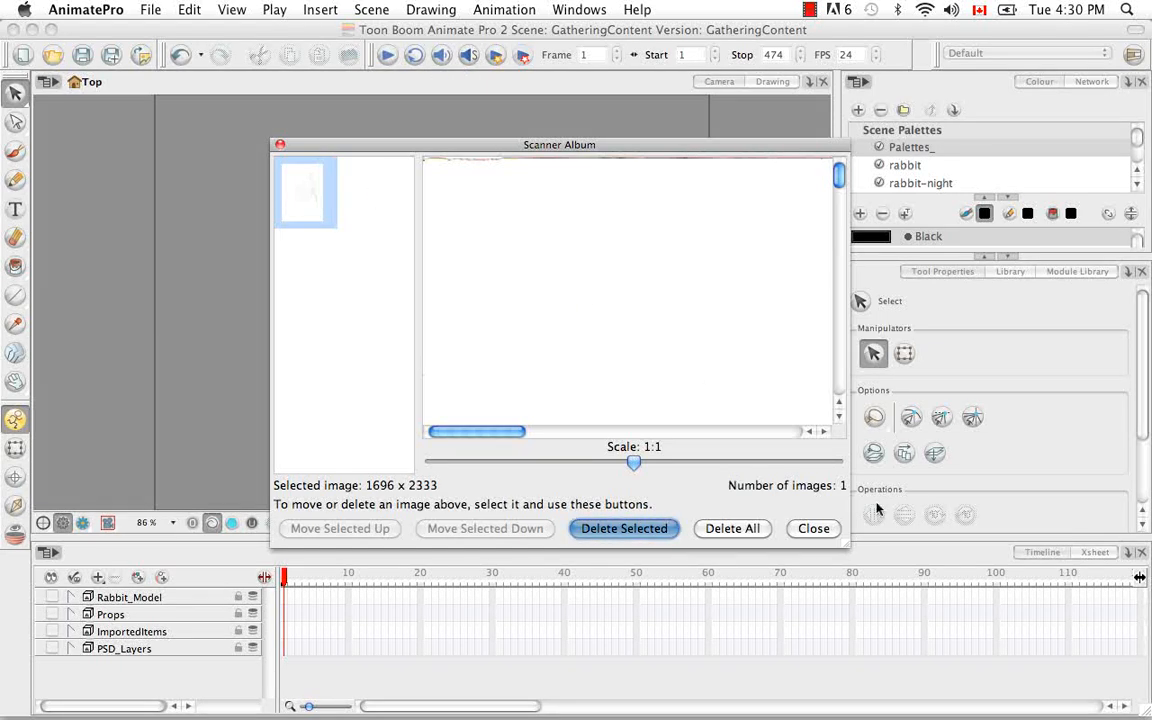
click(813, 528)
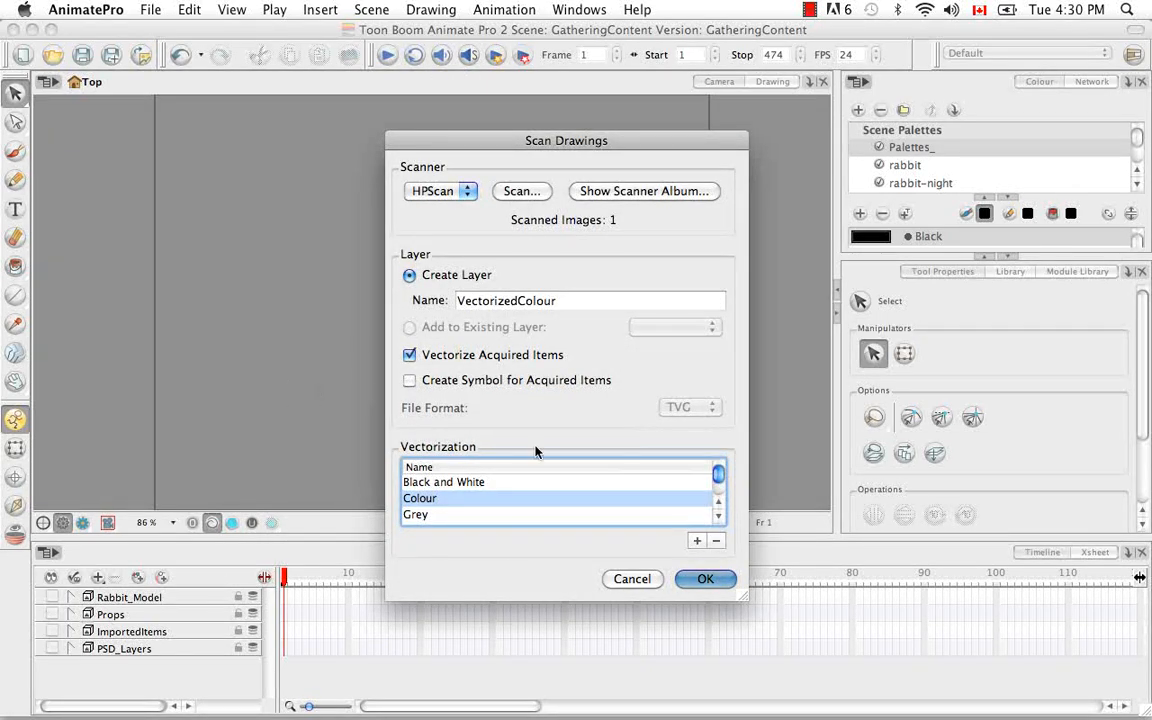
click(701, 579)
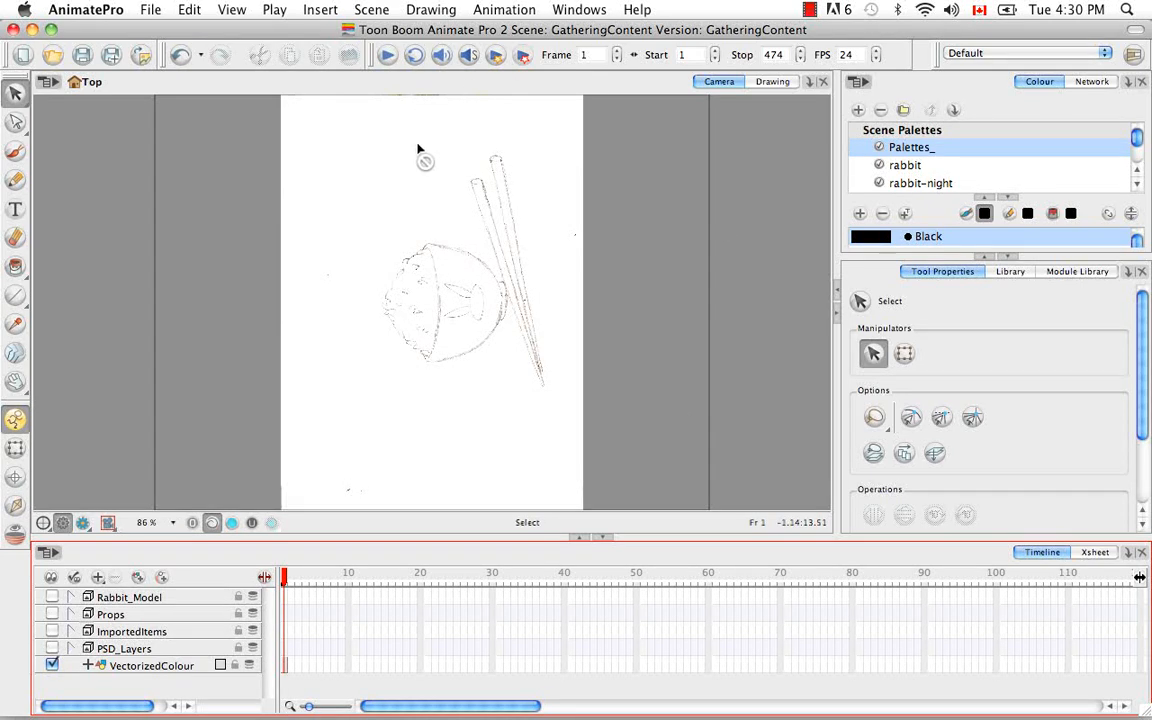
Select the imported drawing in the VectorizedColour layer and rotate it 90° clockwise so the bowl stands upright.
click(449, 179)
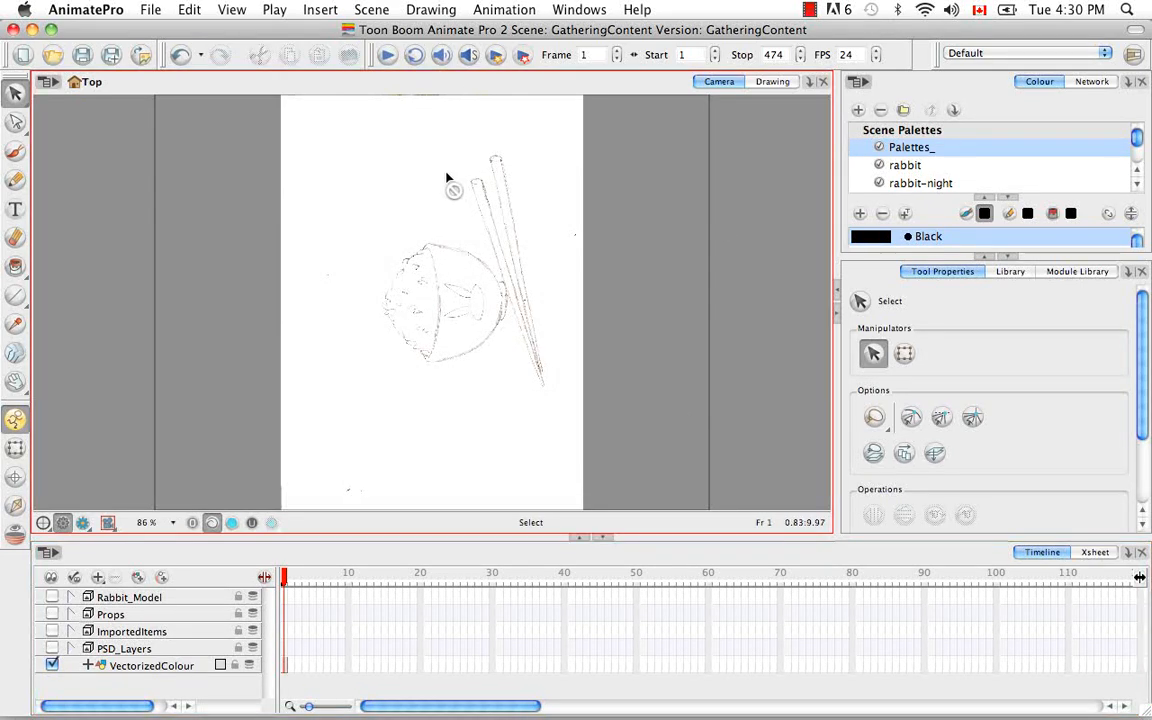
click(281, 666)
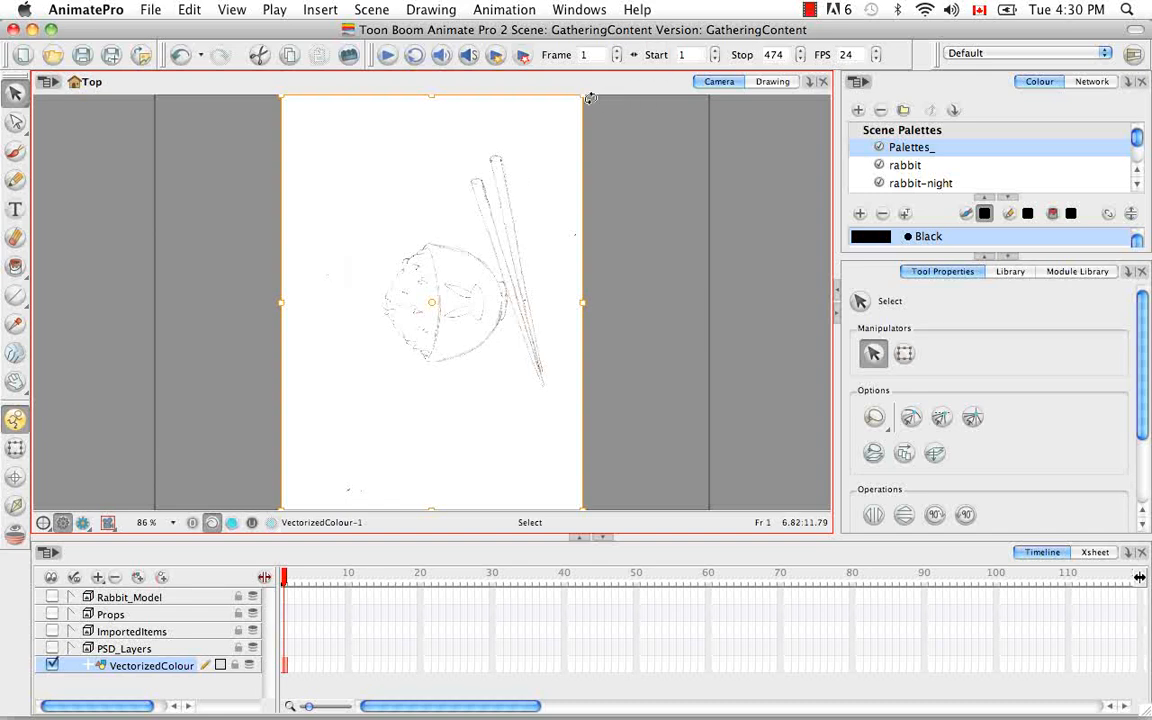
mouse_move(591, 98)
mouse_down()
mouse_move(699, 275)
mouse_move(636, 438)
mouse_up()
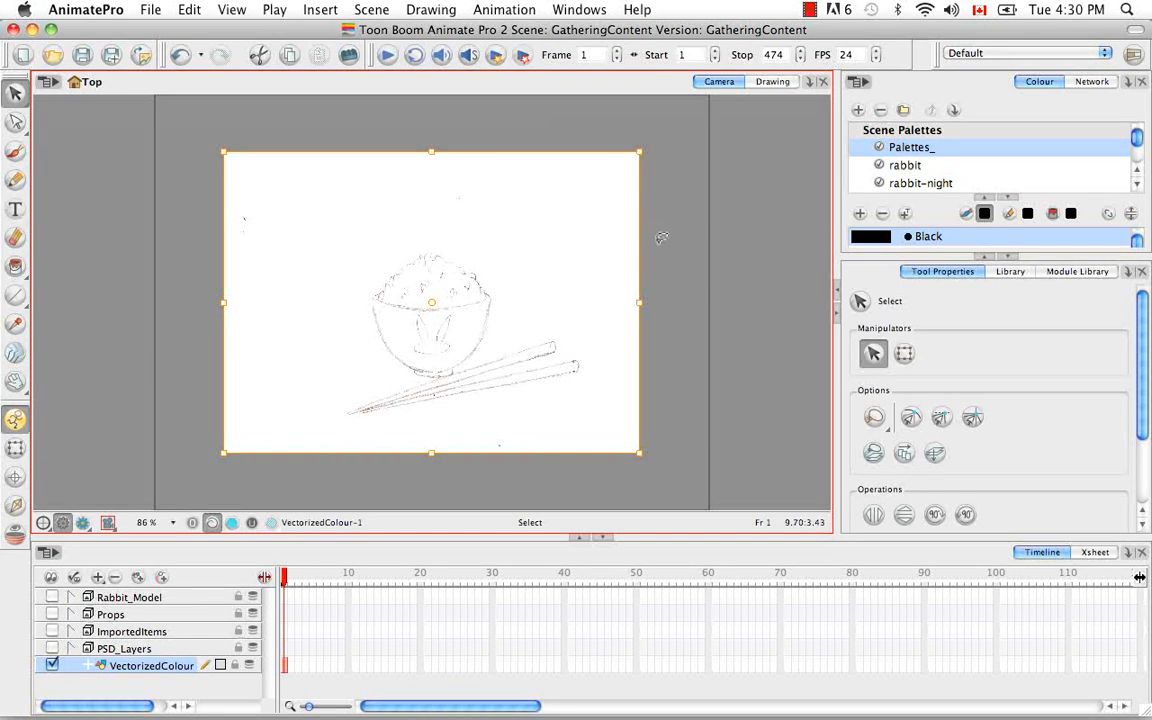
Deselect the drawing and set up a new scanner import that creates a layer named VectorizedBW.
click(595, 212)
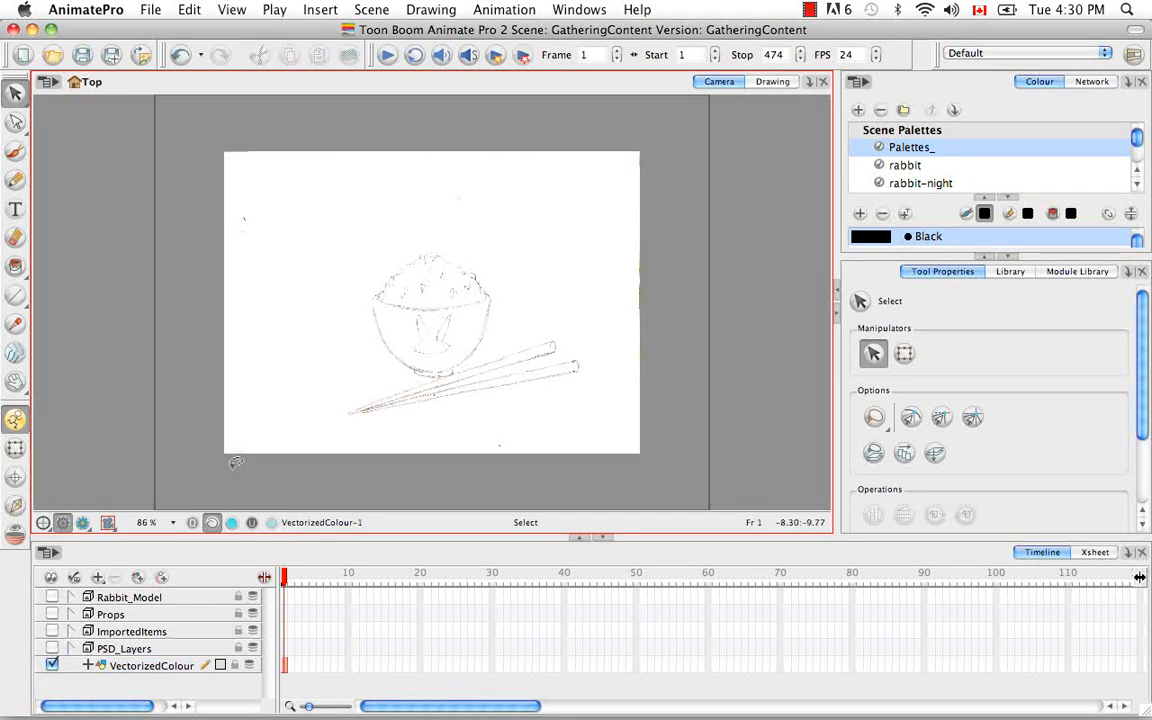
click(148, 10)
mouse_move(206, 228)
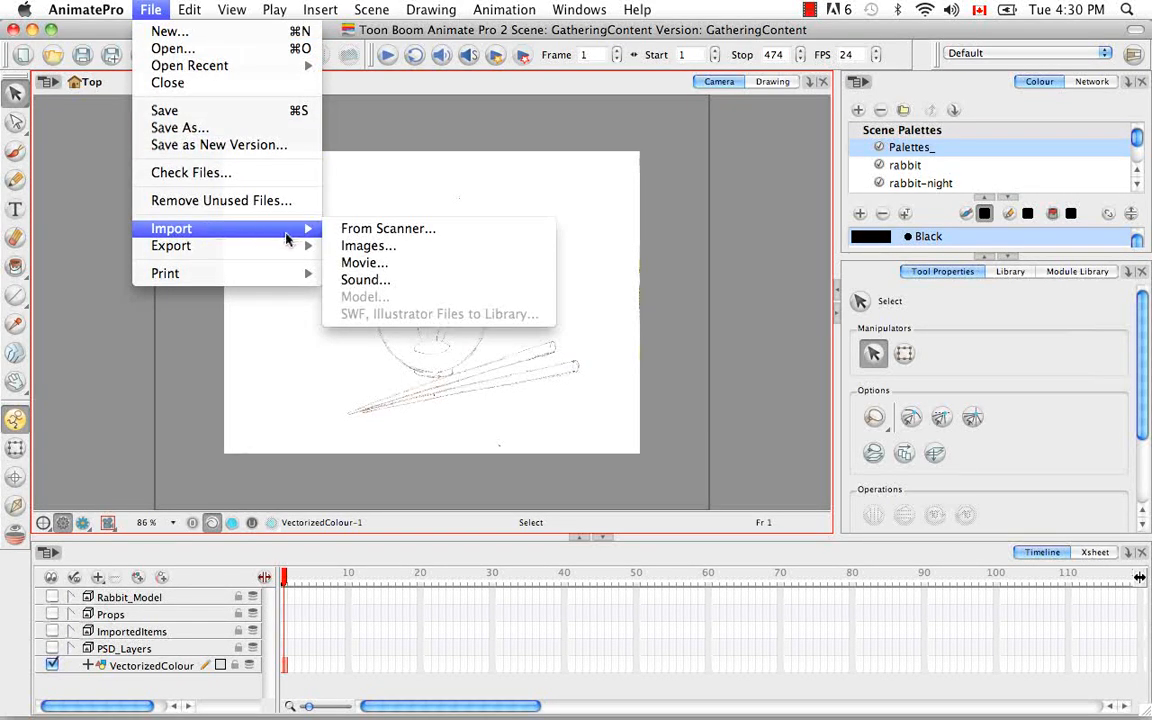
click(355, 232)
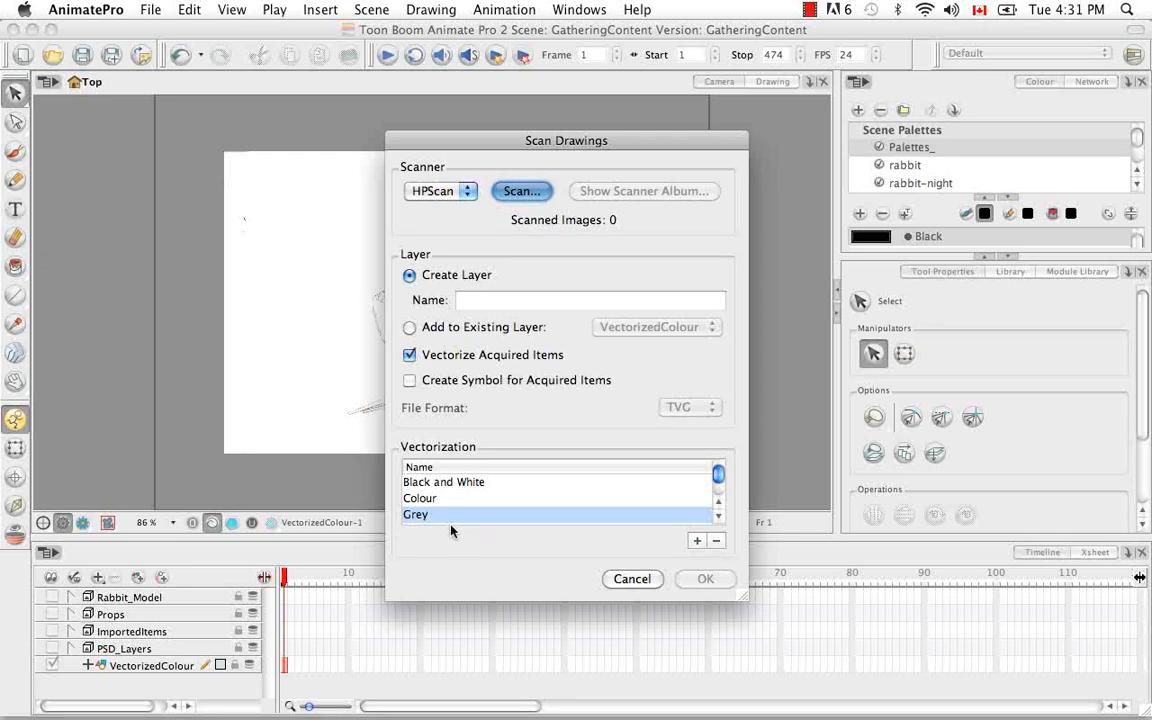
click(526, 301)
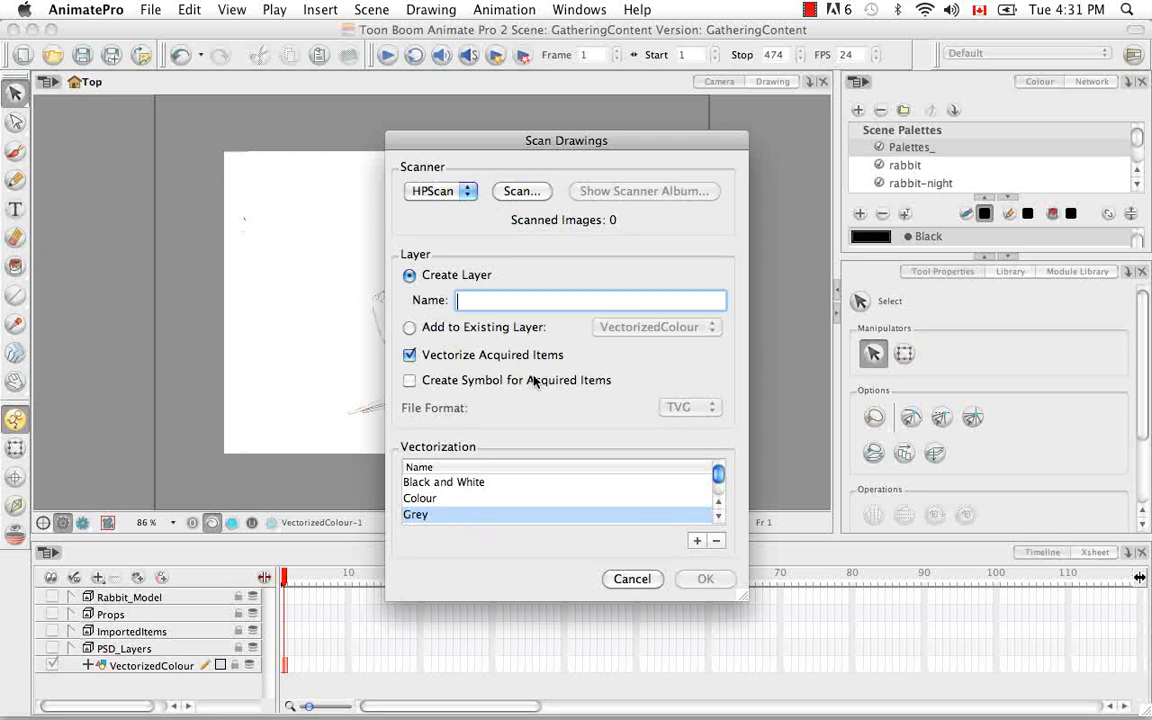
text(VectorizedBW)
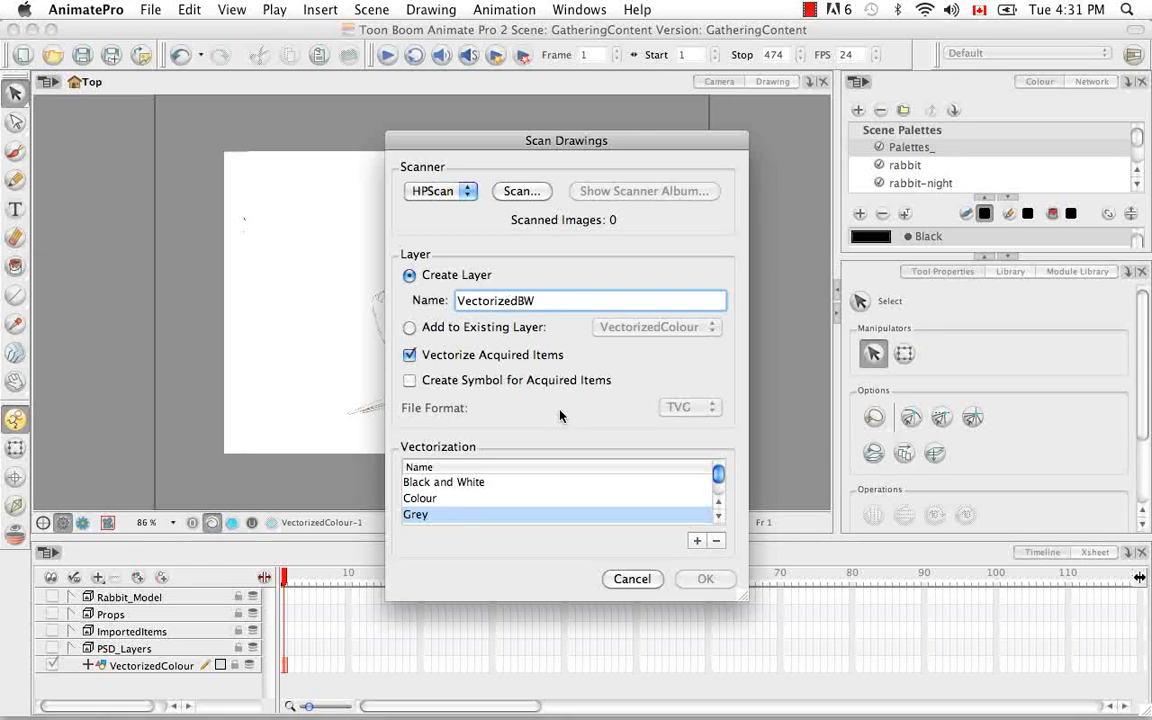
Scan the paper drawing with the Pictures profile and check the acquired image in the Scanner Album.
click(530, 192)
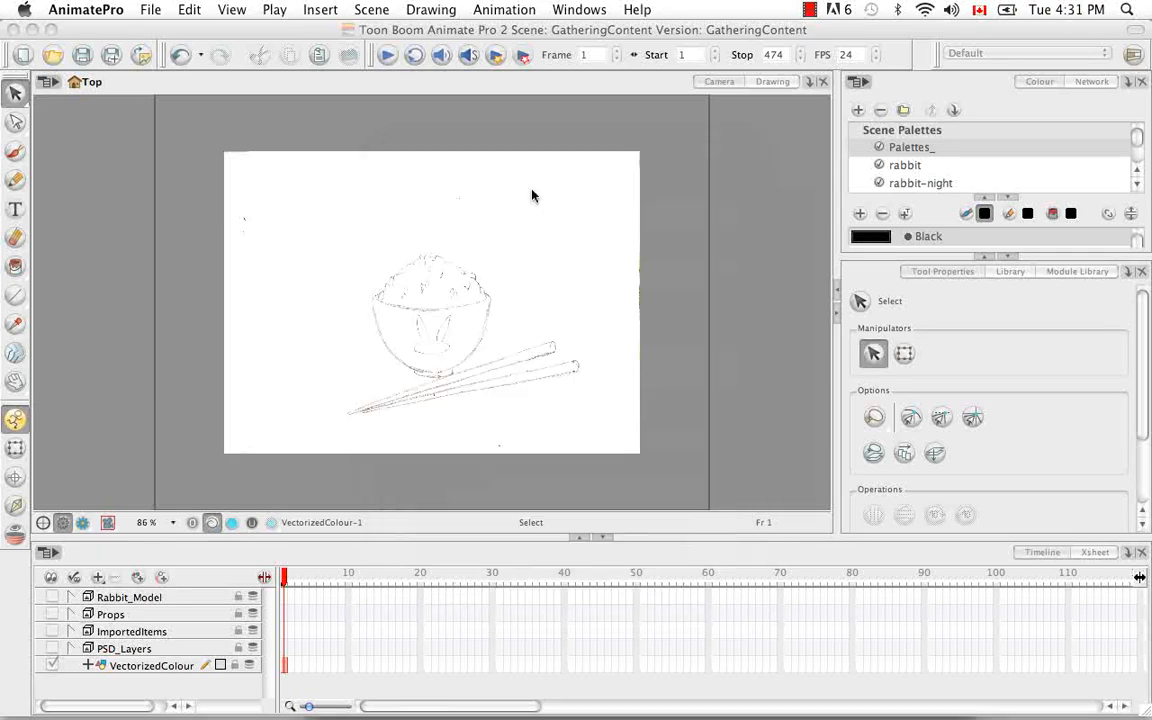
click(632, 253)
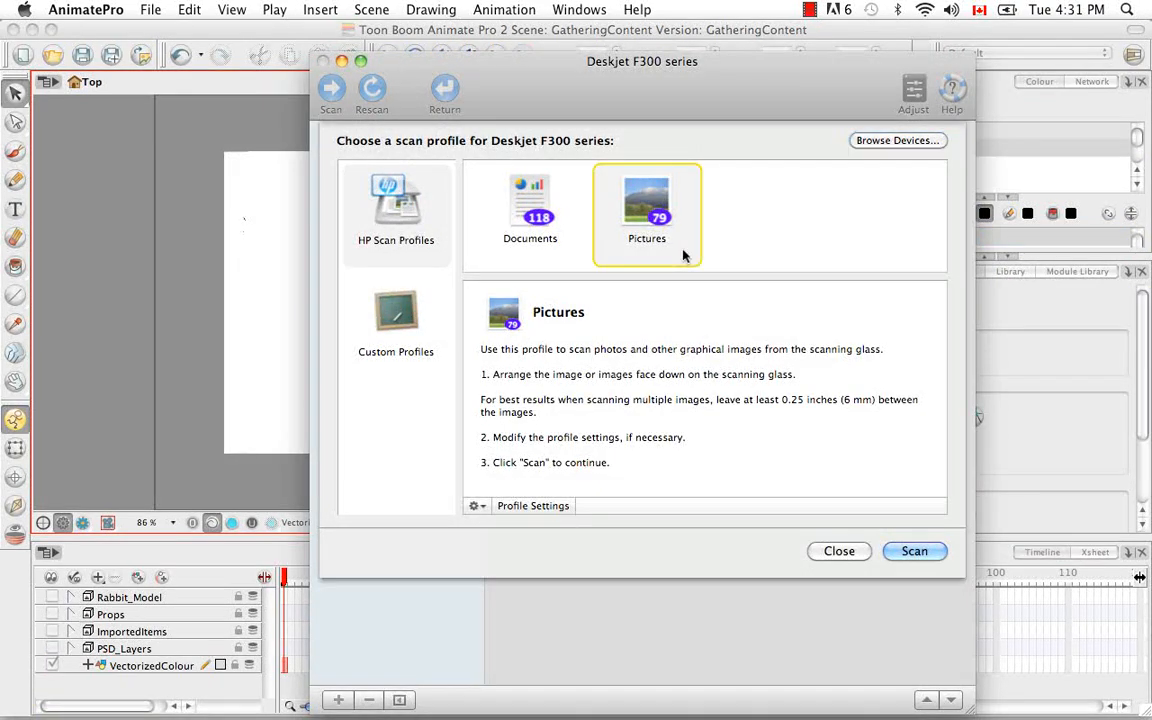
click(914, 551)
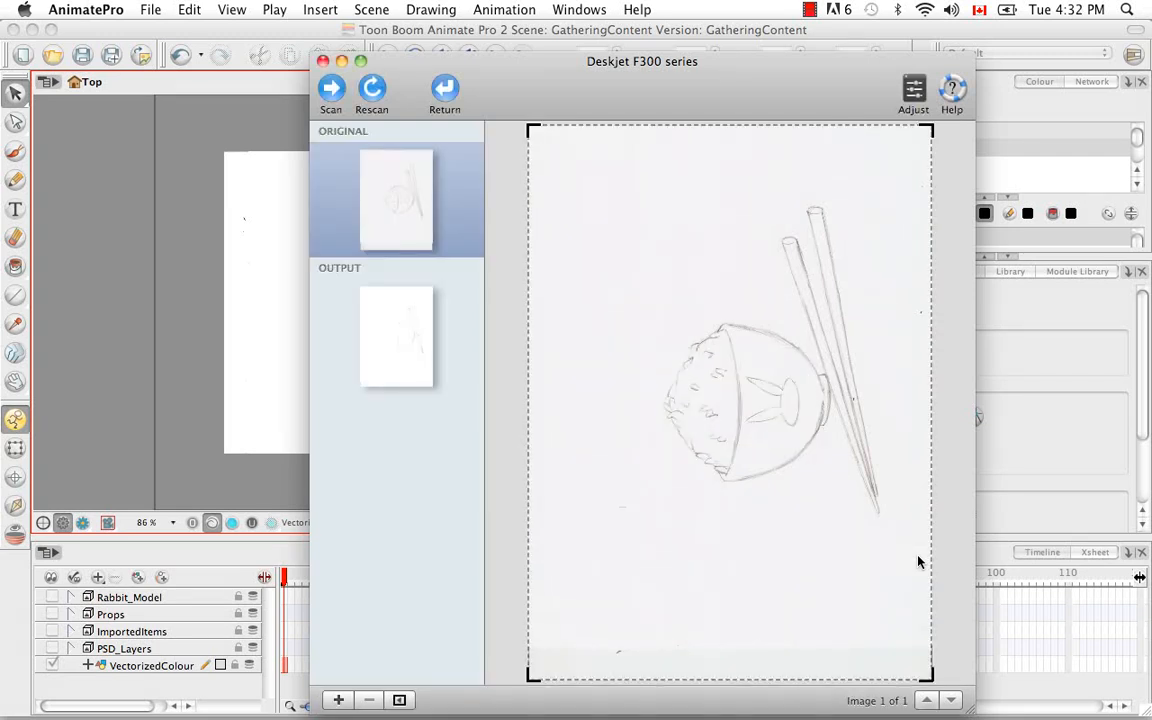
click(444, 90)
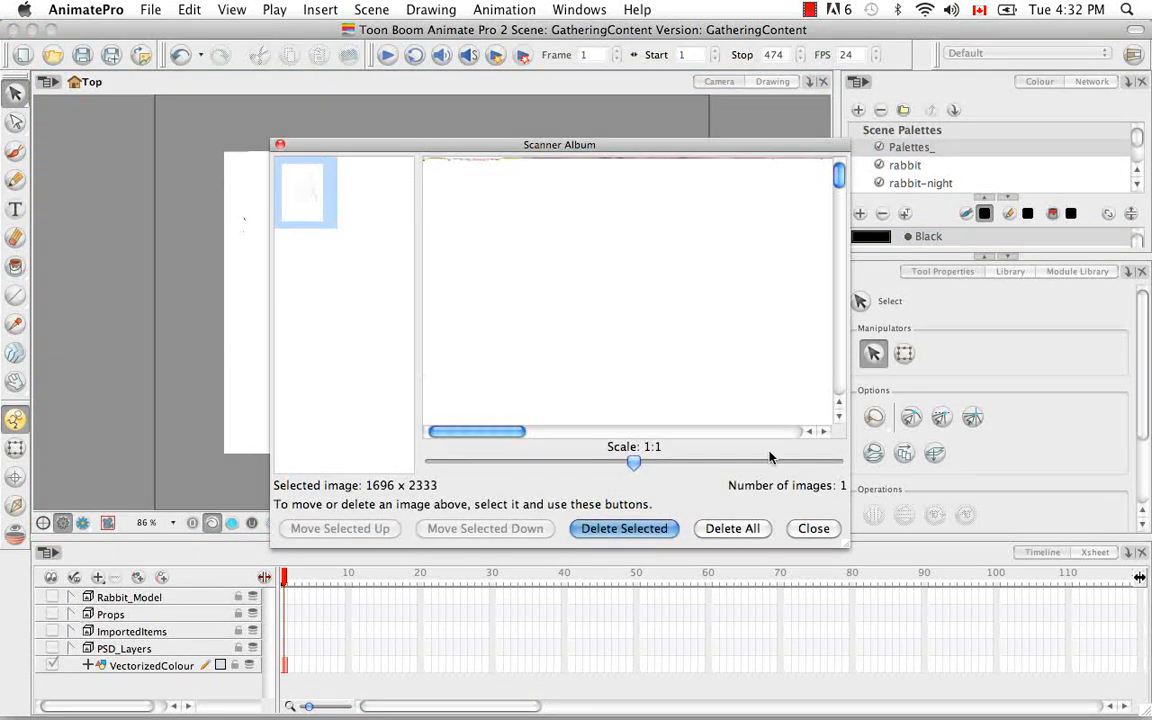
click(814, 529)
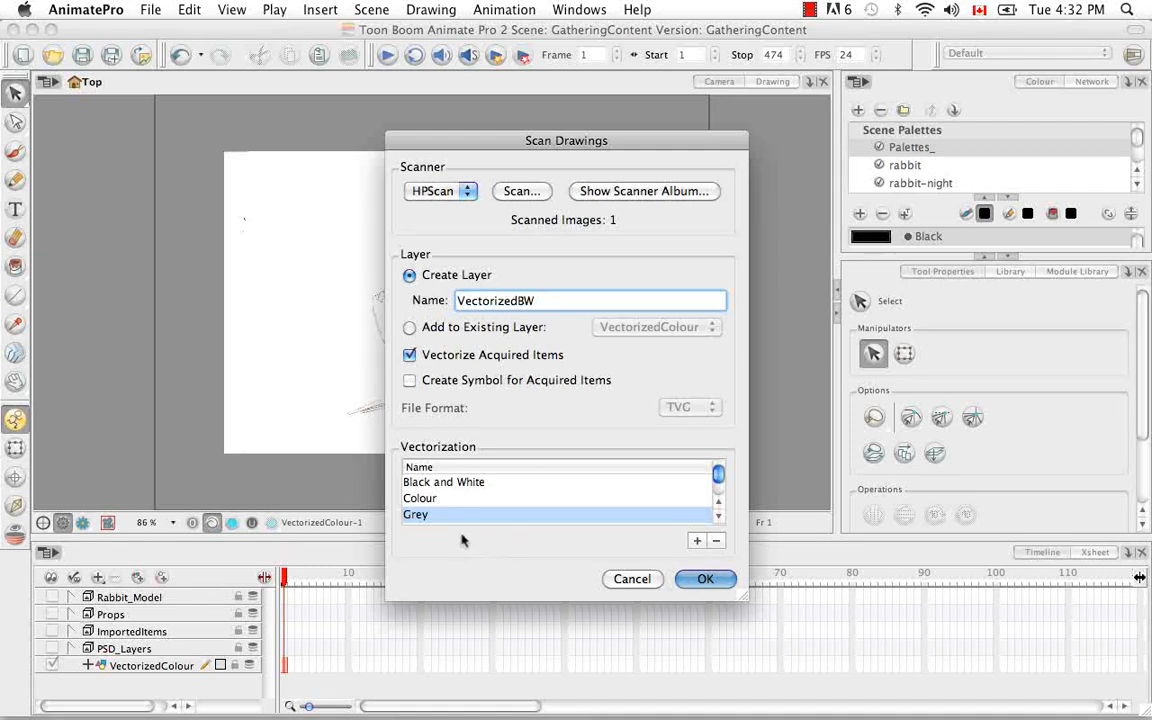
Set the Black and White preset's One Pass threshold to 0% after previewing the vectorization, and import the scan with it.
click(440, 483)
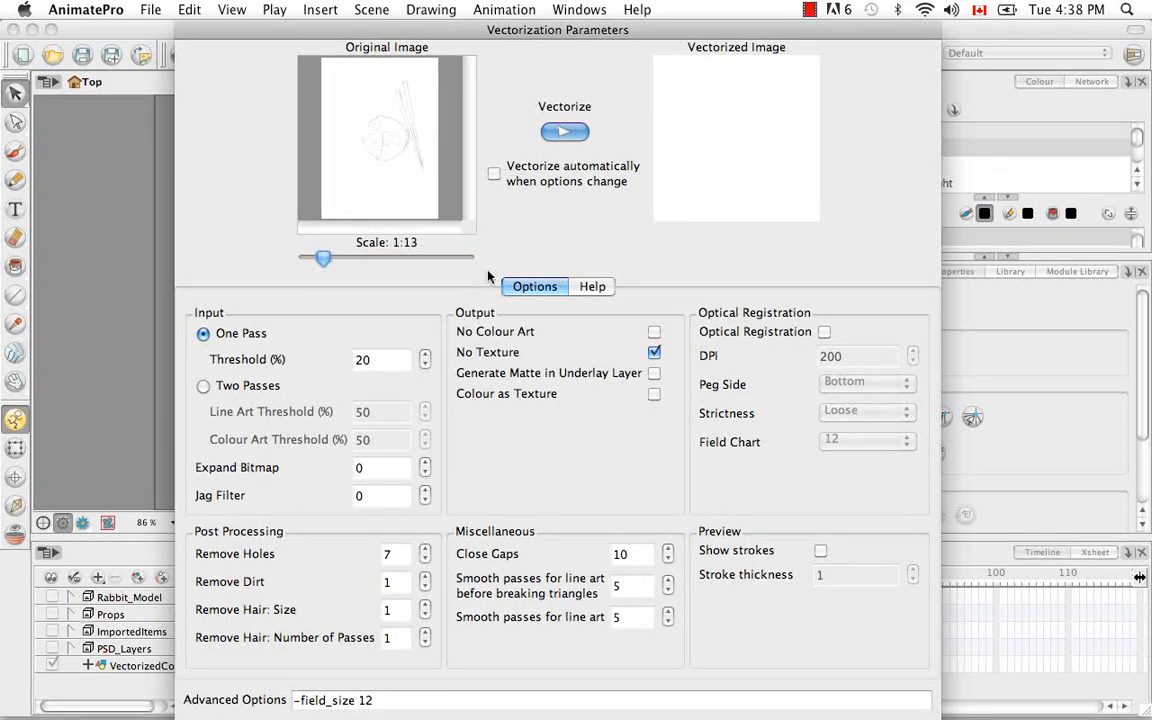
click(566, 131)
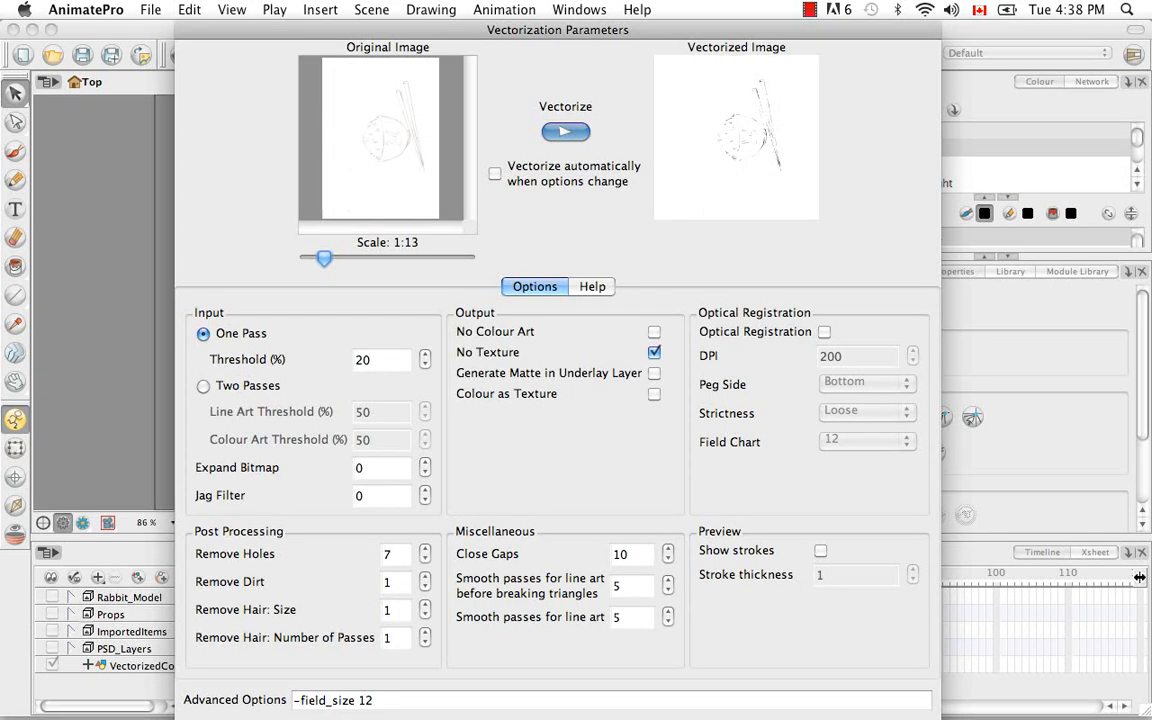
double_click(362, 359)
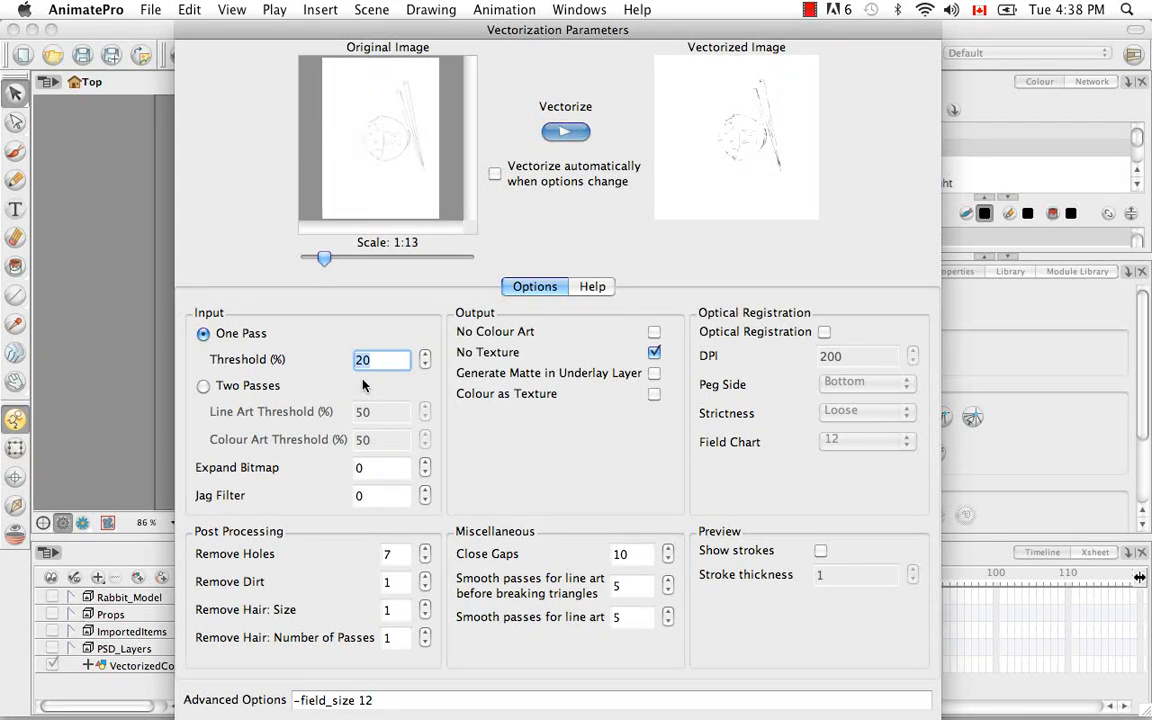
key(BackSpace)
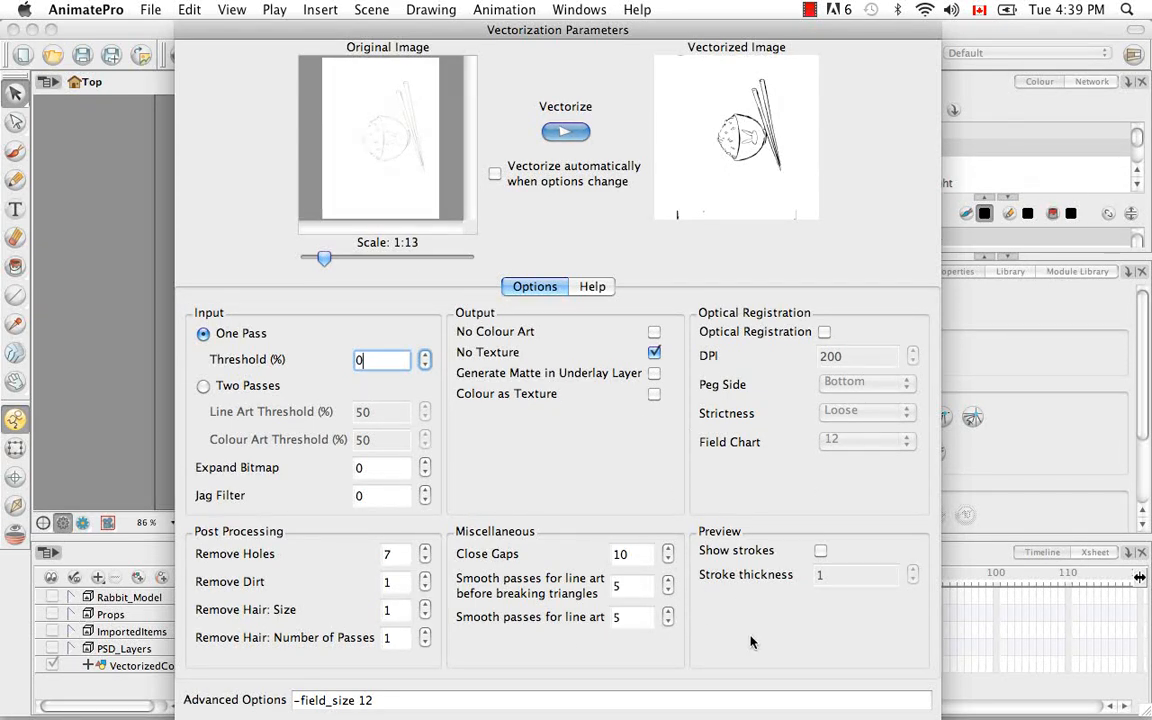
key(Escape)
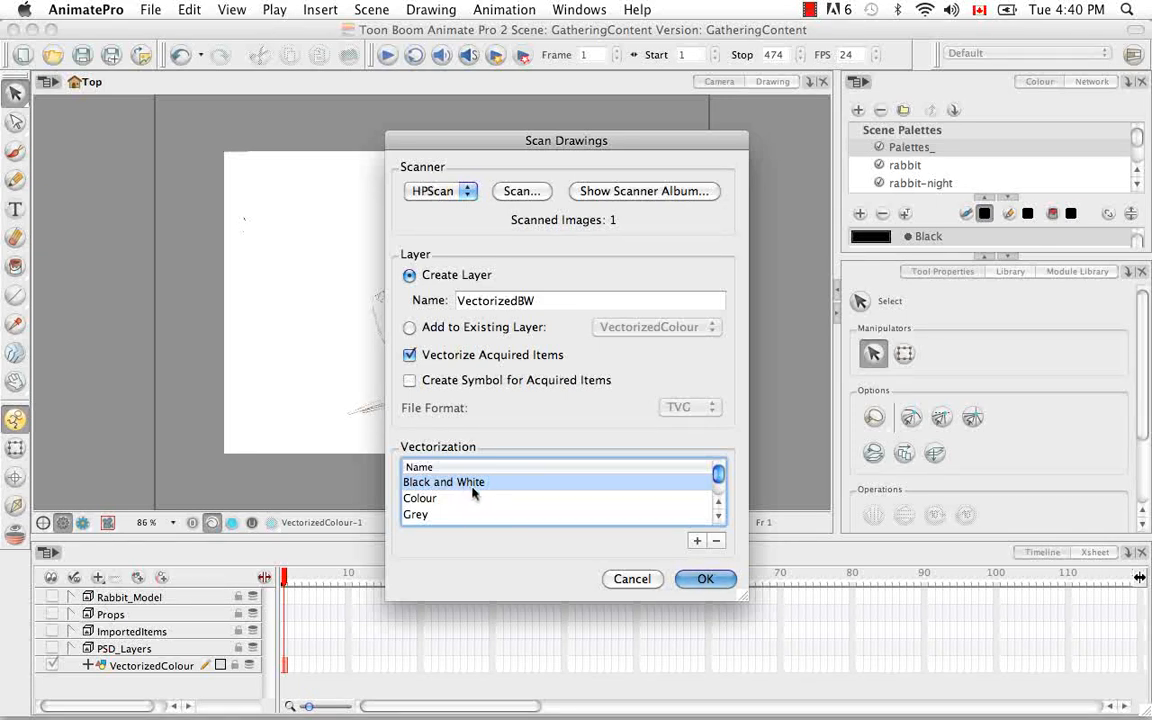
click(703, 580)
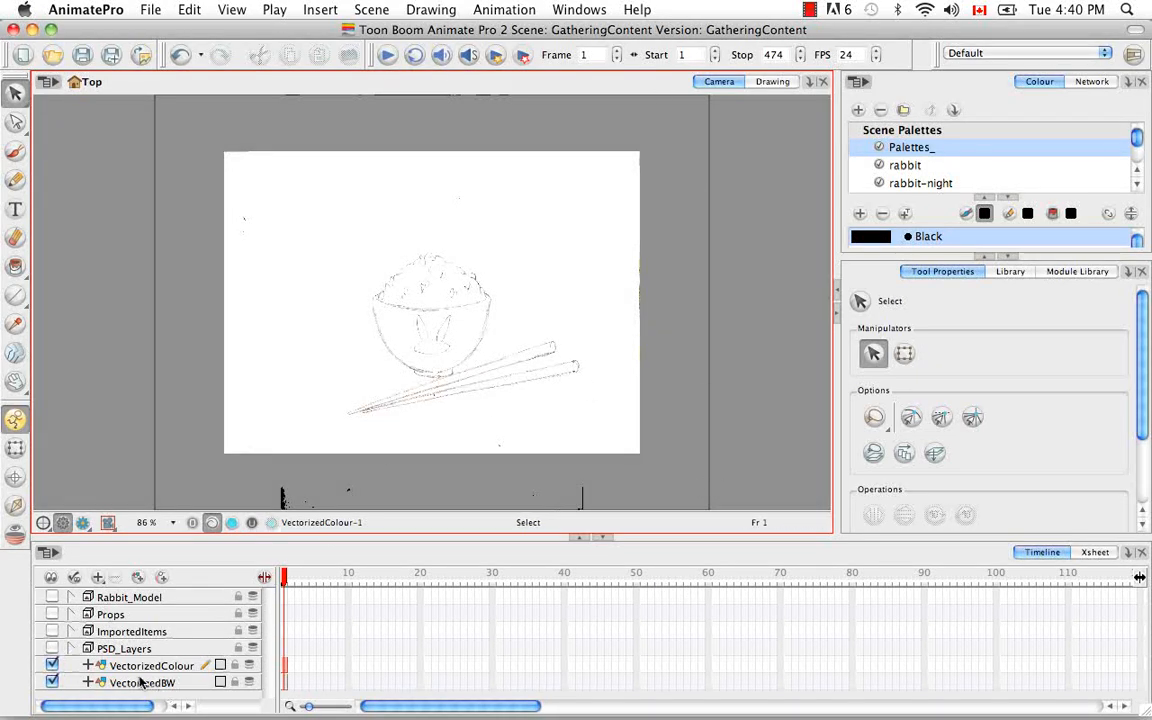
Hide the VectorizedColour layer and rotate the VectorizedBW bowl and chopsticks 90° clockwise so the bowl stands upright.
click(52, 665)
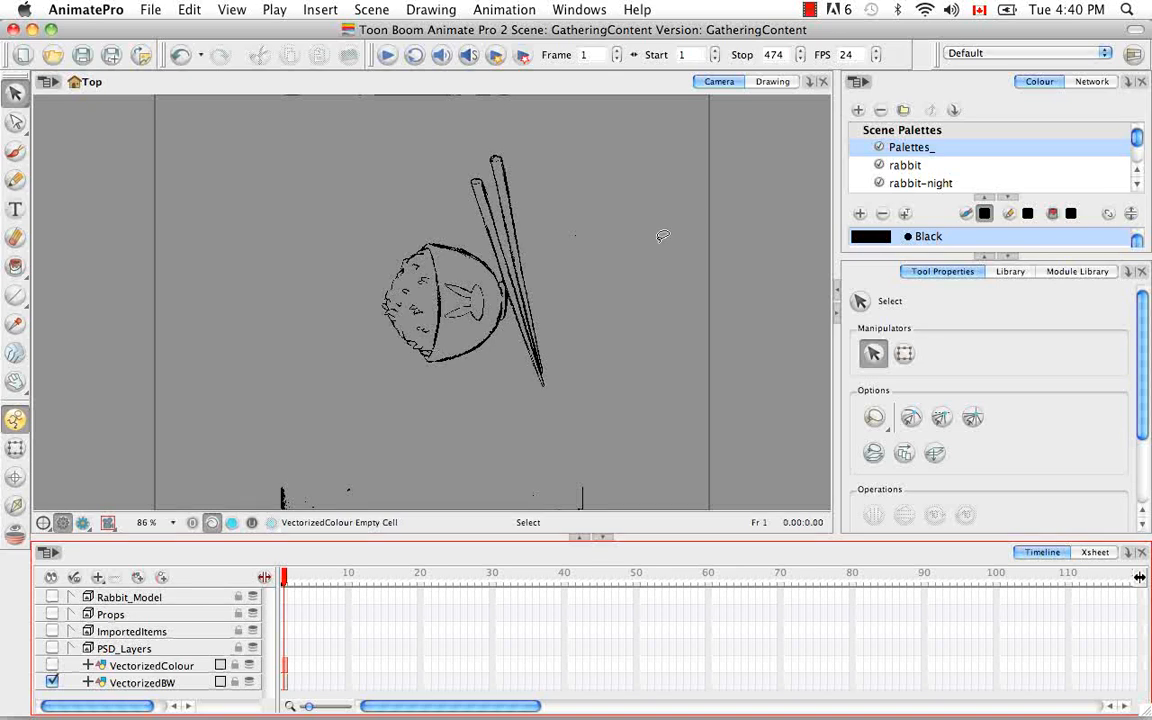
mouse_move(498, 122)
mouse_down()
mouse_move(279, 419)
mouse_move(605, 102)
mouse_move(498, 118)
mouse_up()
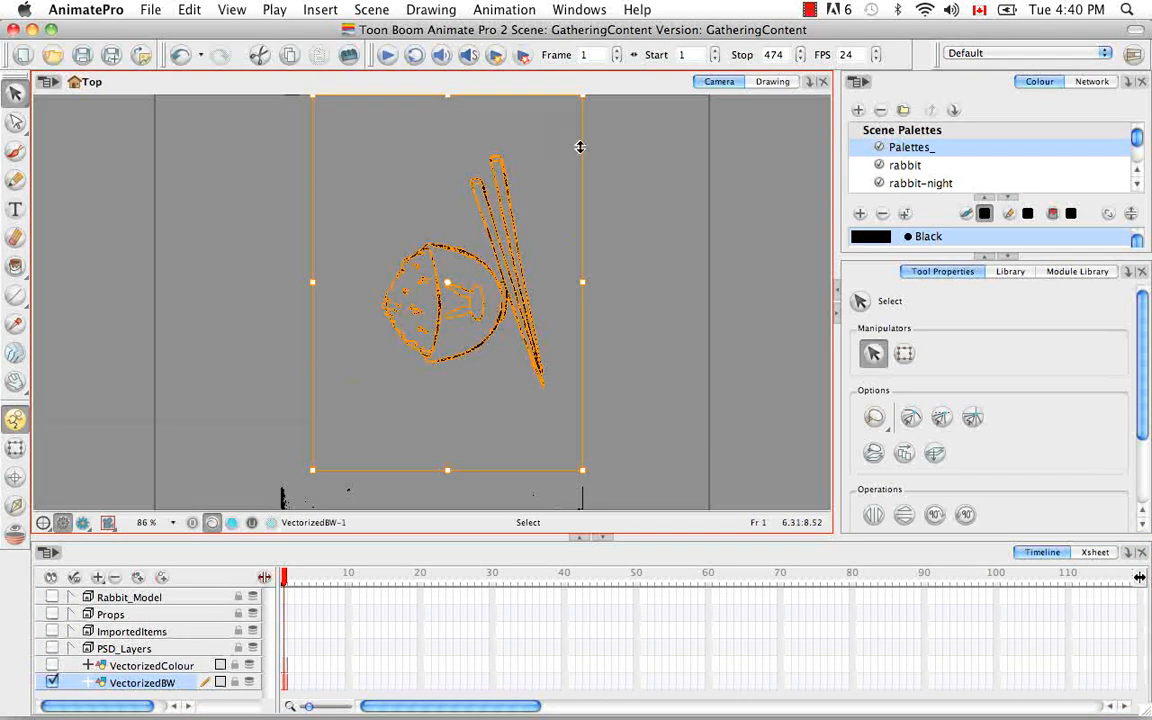
mouse_move(591, 98)
mouse_down()
mouse_move(681, 167)
mouse_move(663, 360)
mouse_move(604, 459)
mouse_move(617, 437)
mouse_move(614, 324)
mouse_up()
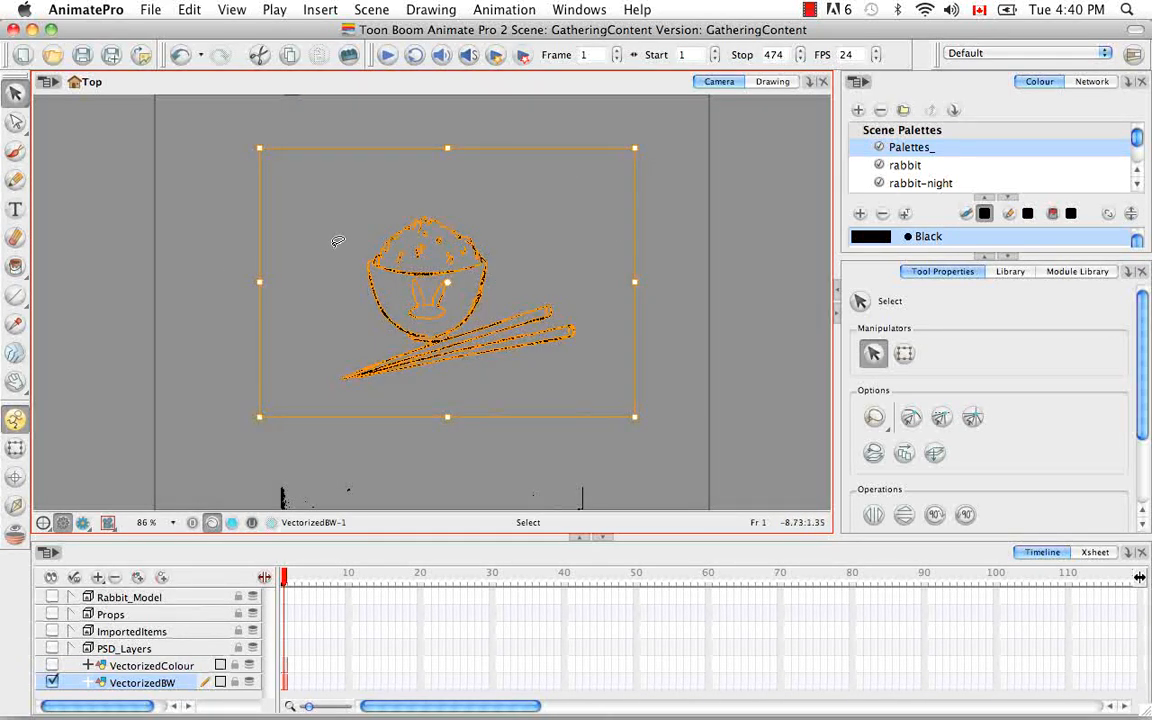
Examine the black vectorized outlines of the rice, bowl and chopsticks up close, with and without the selection.
key(2)
key(2)
key(2)
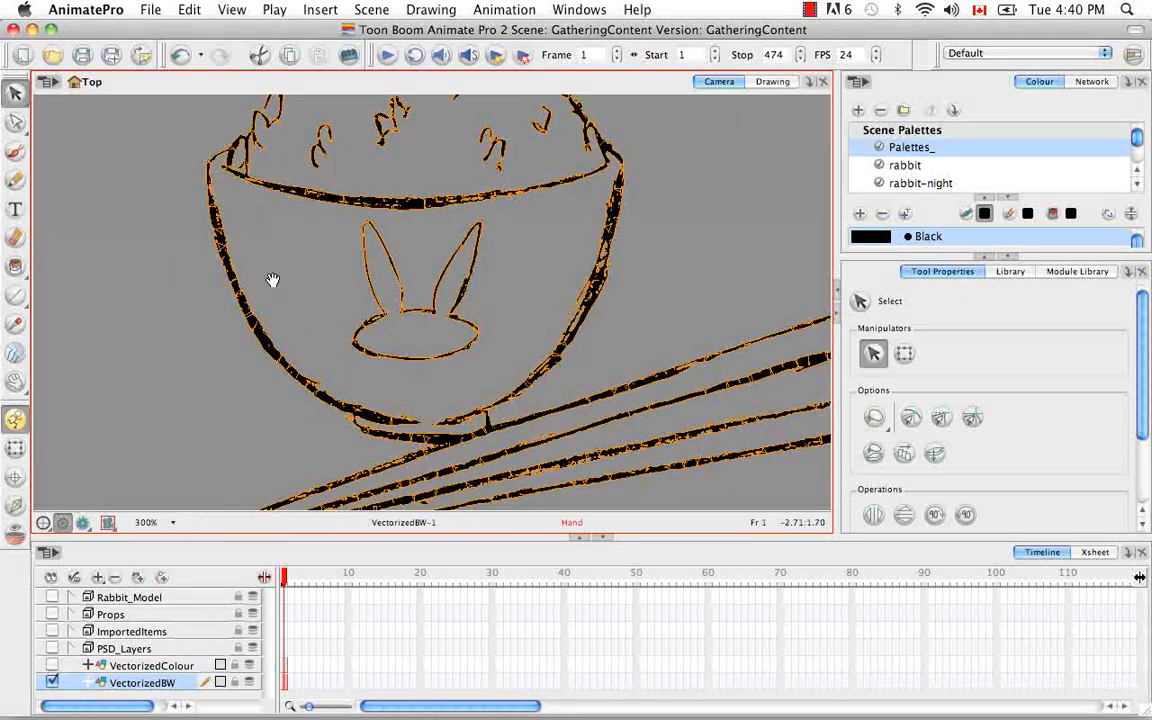
scroll(226, 221, up, 5)
scroll(226, 221, left, 2)
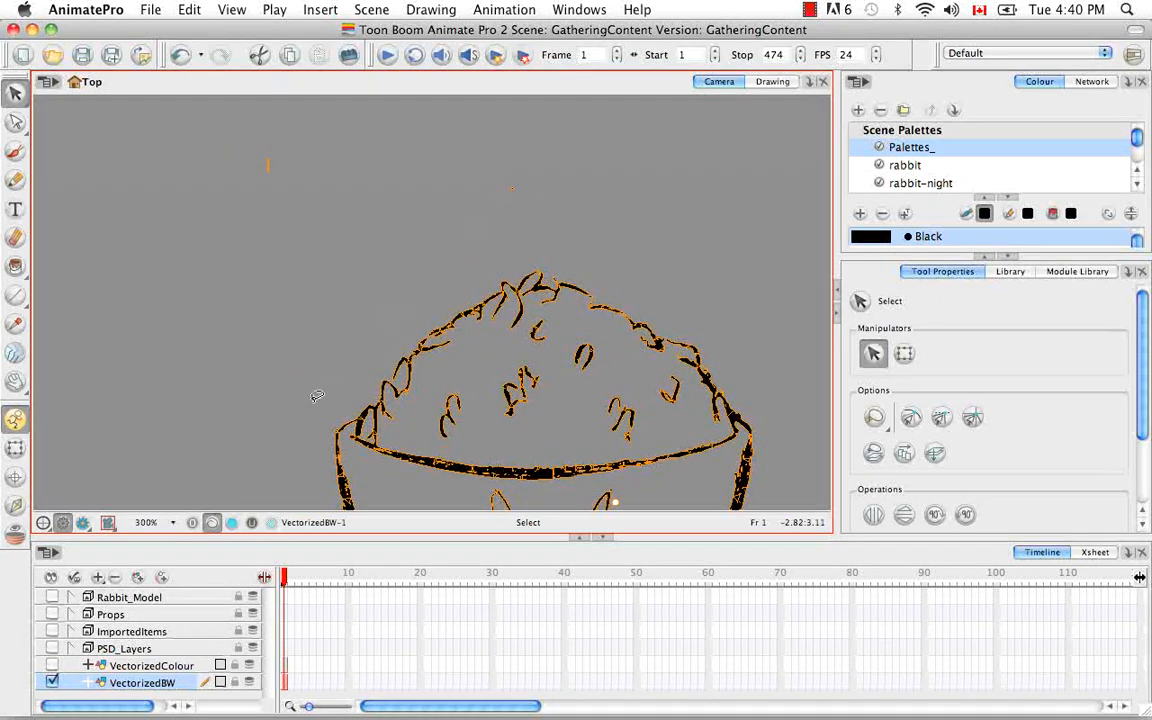
scroll(270, 330, down, 5)
scroll(270, 330, right, 4)
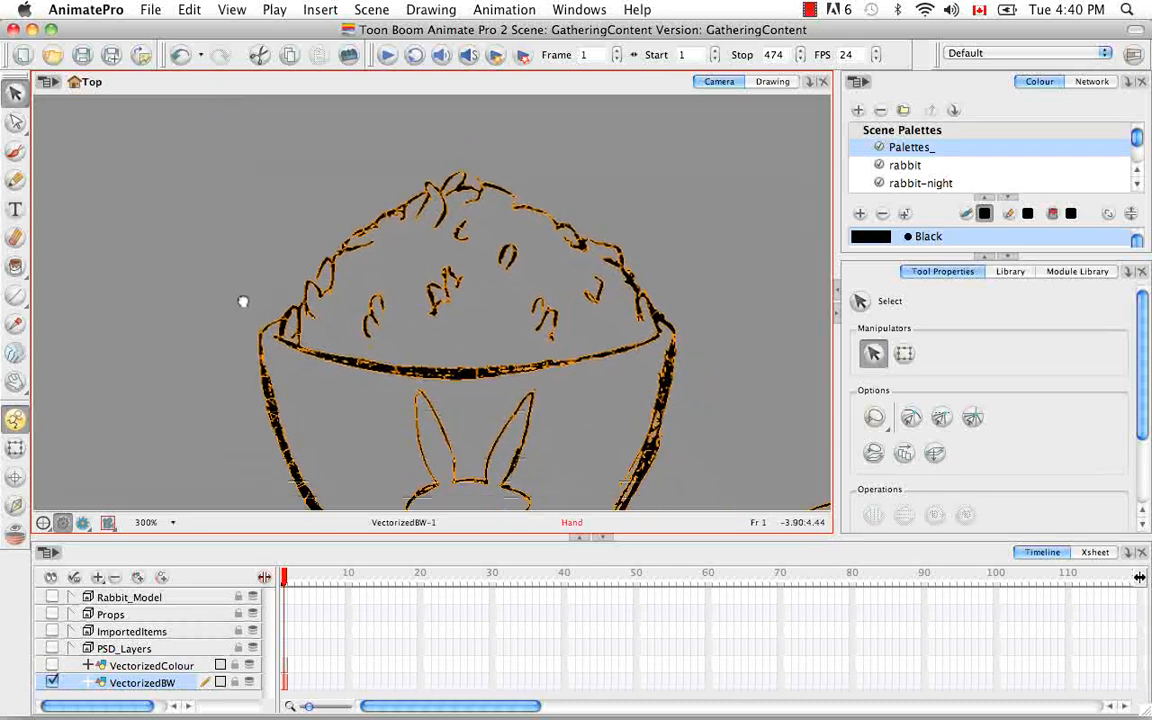
click(655, 221)
scroll(643, 288, down, 2)
scroll(643, 288, right, 1)
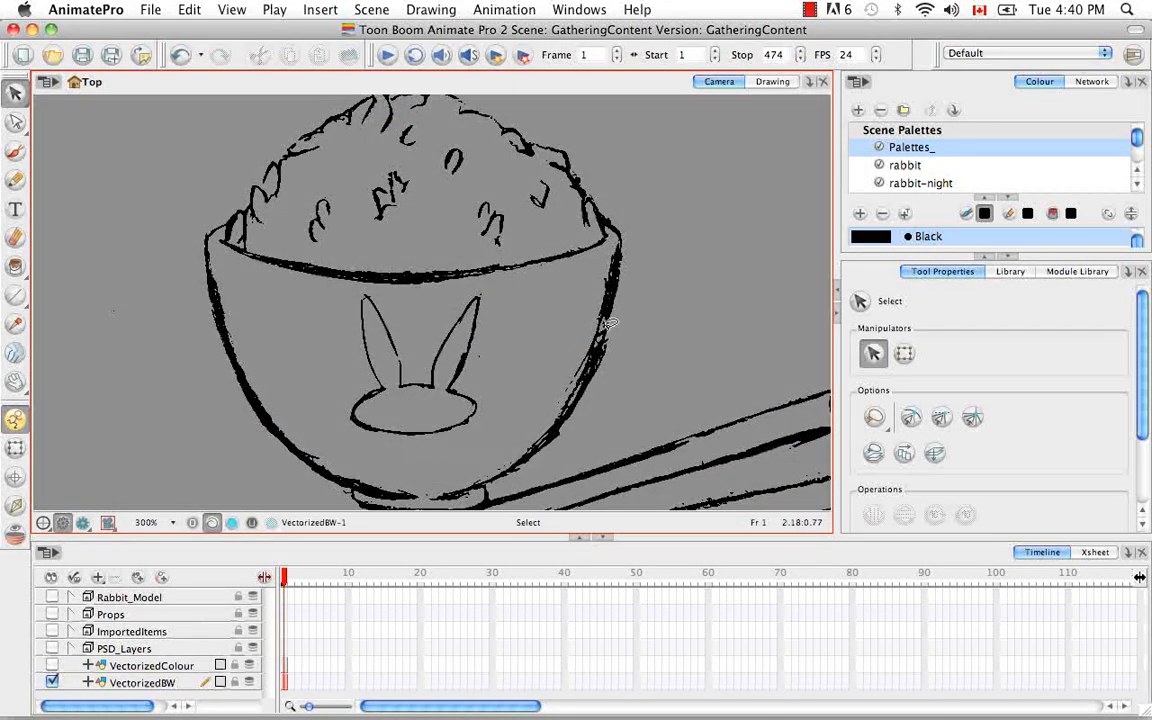
Try filling the bowl with Black using the Paint tool set to Close Large Gap, and undo the fill.
click(988, 198)
scroll(1030, 155, down, 2)
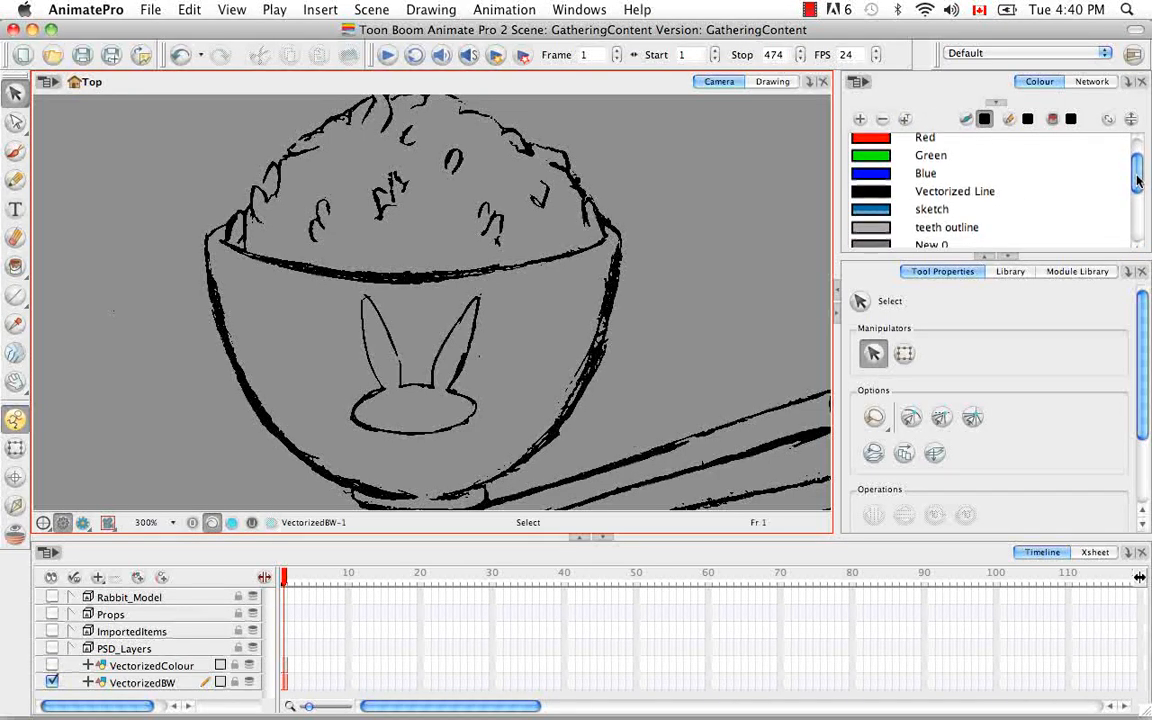
click(898, 156)
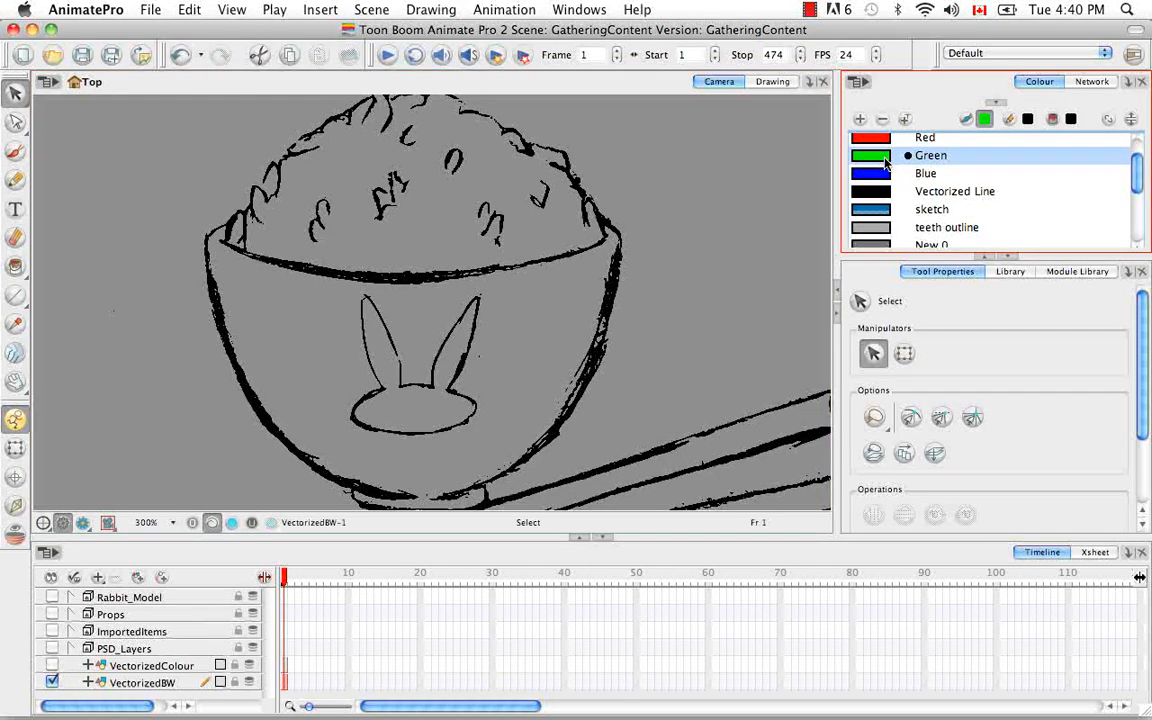
click(15, 265)
click(946, 355)
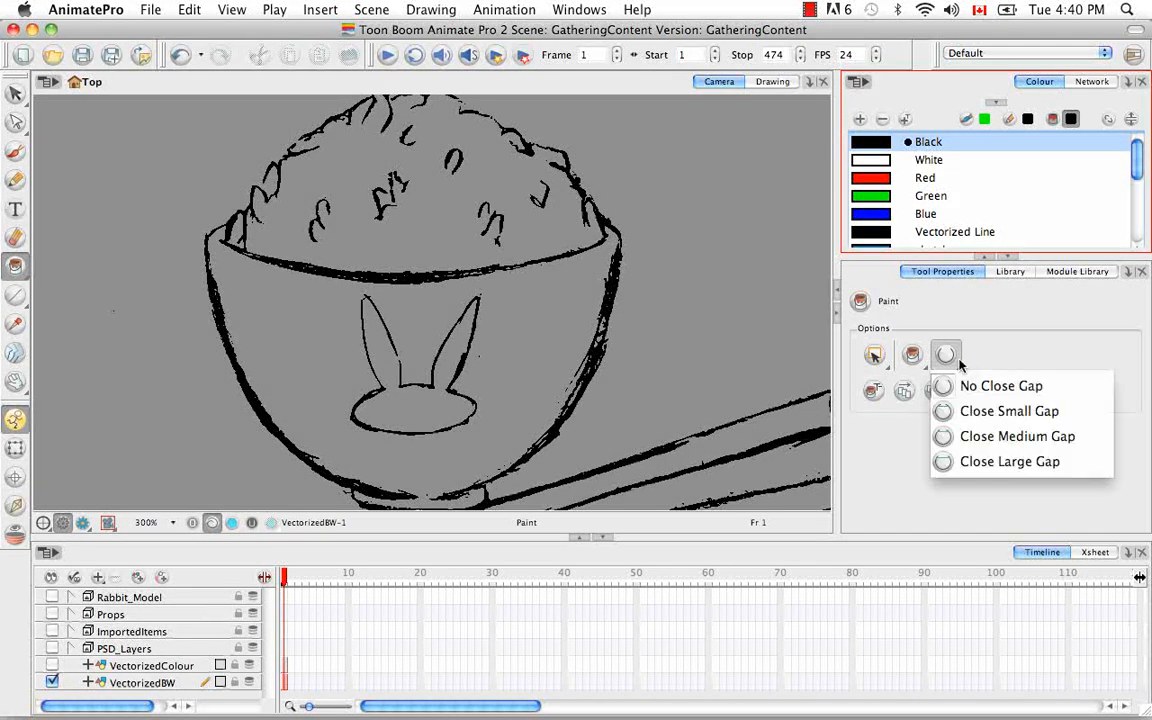
click(971, 462)
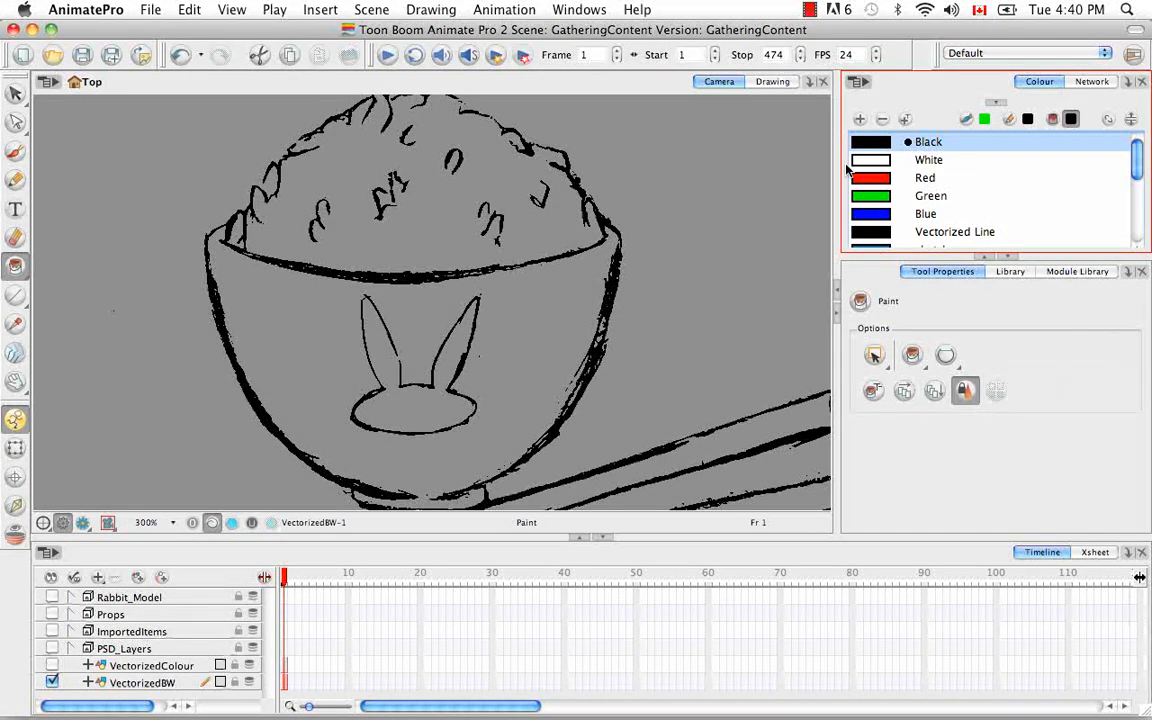
click(545, 317)
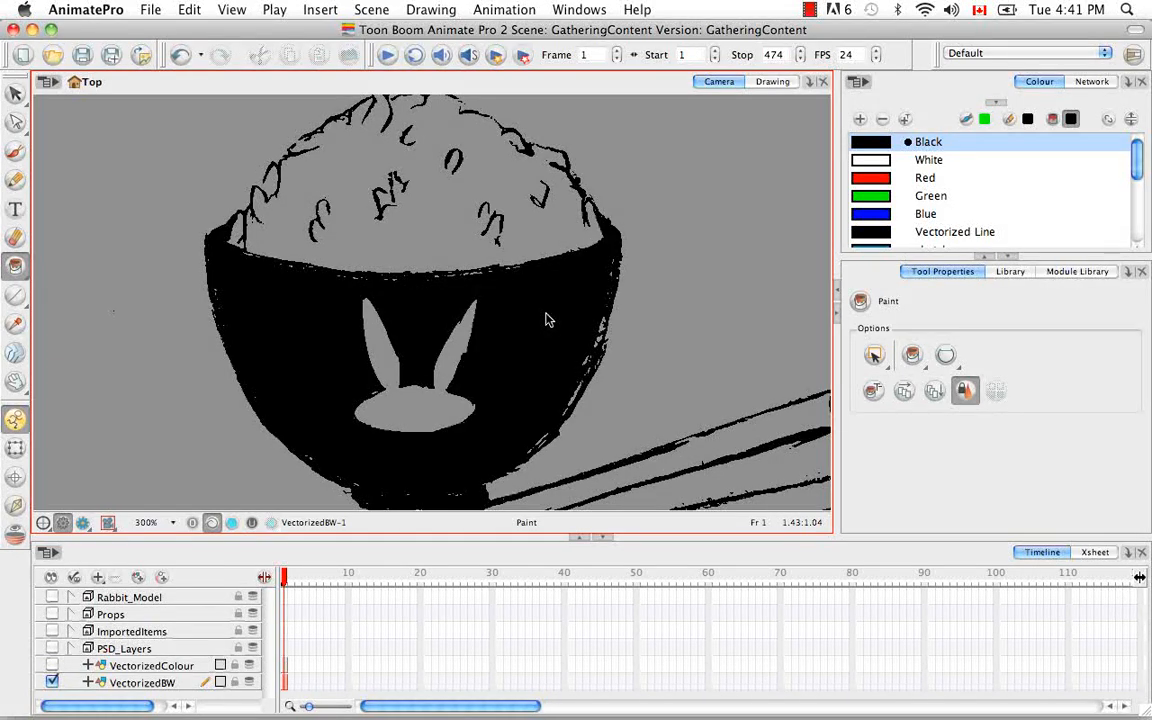
key(super+z)
Try filling the bowl with Green using the Paint tool, and undo the fill.
click(870, 195)
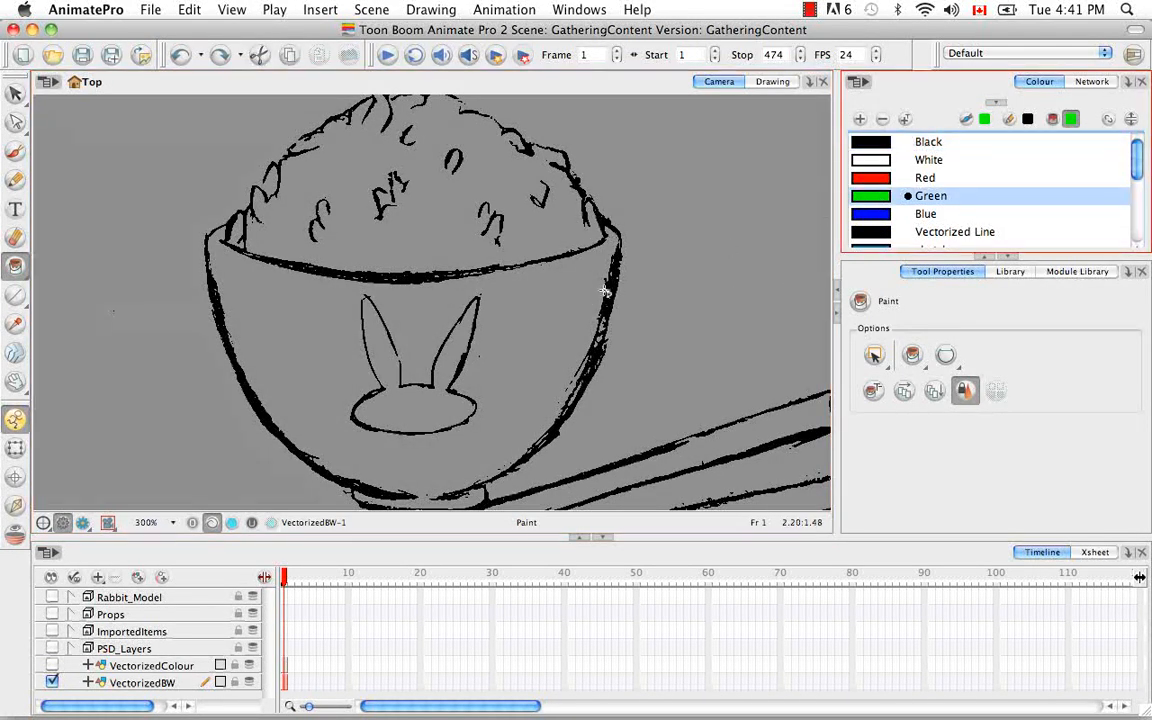
click(547, 311)
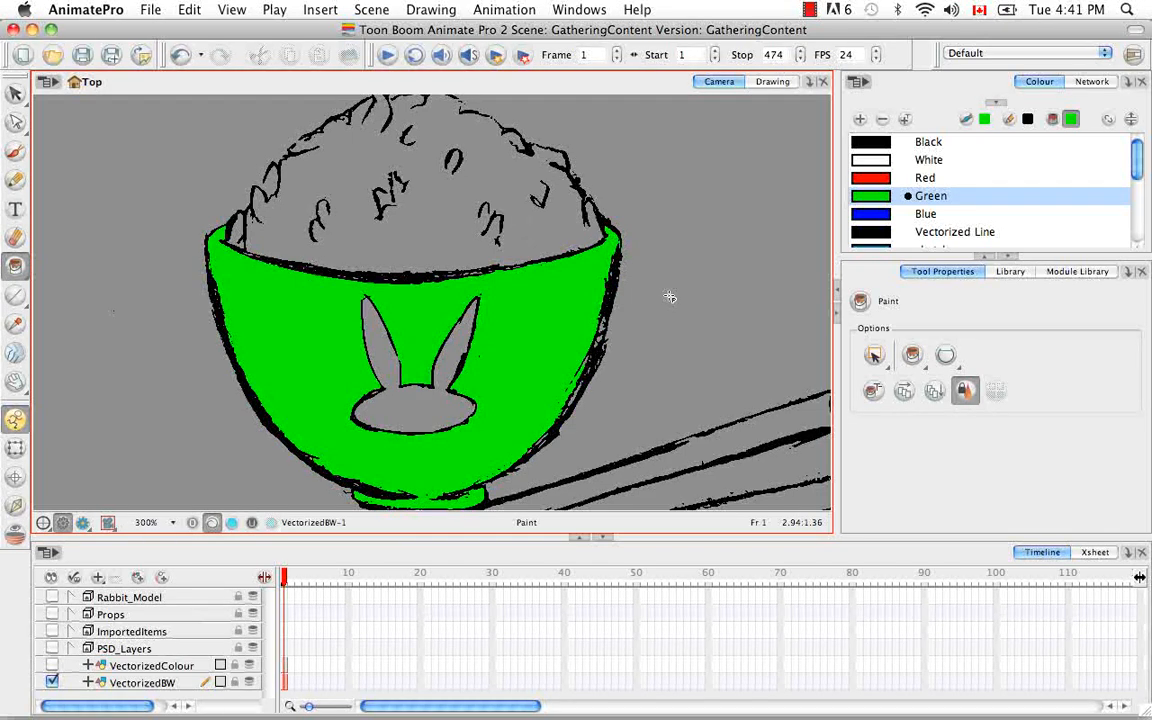
key(alt+s)
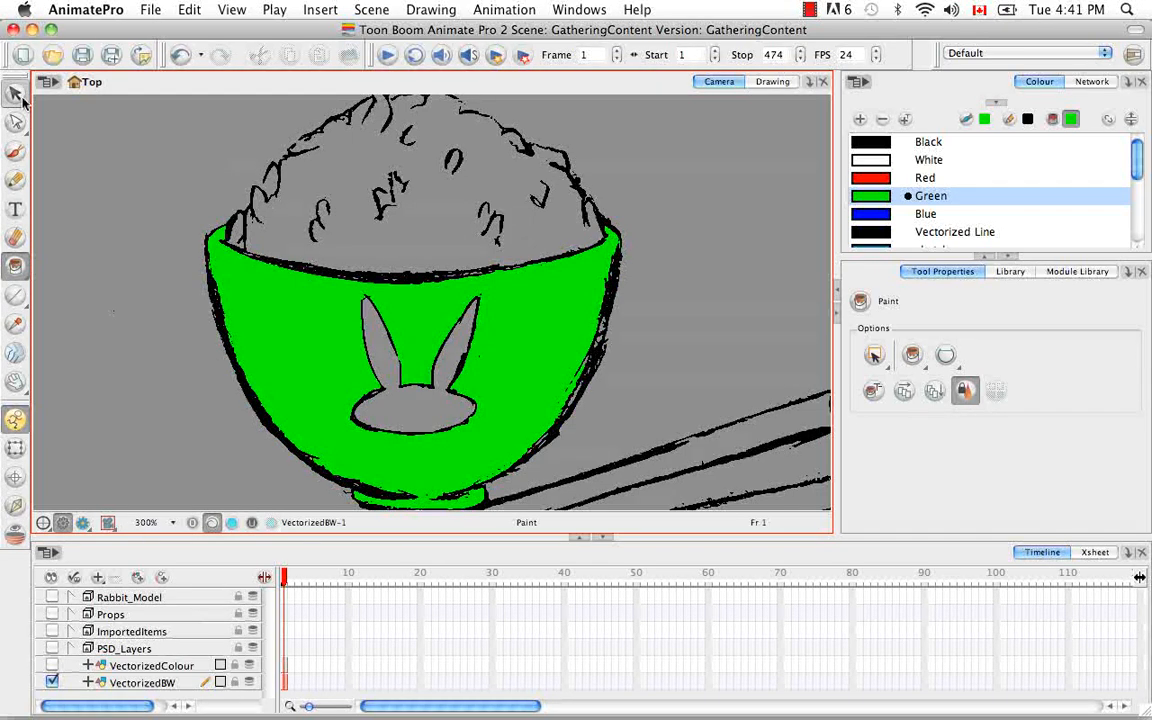
key(ctrl+z)
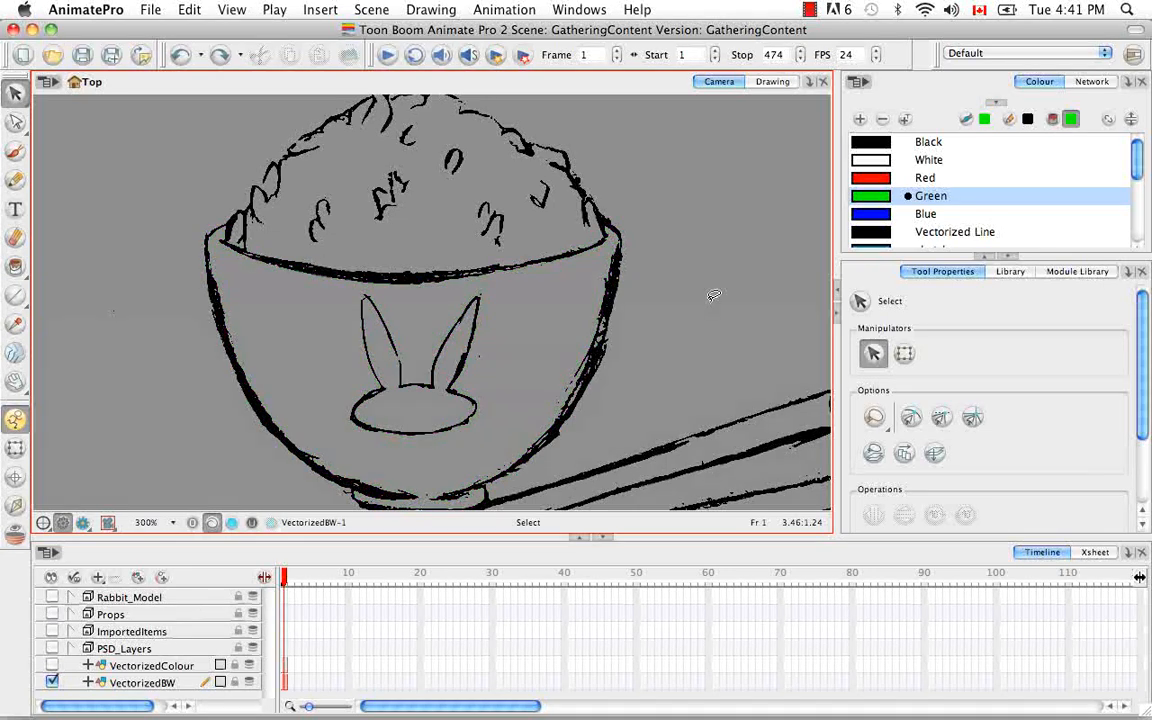
Start a scanner import into a new layer named Bitmap, with vectorization turned off and TGA as the file format.
key(1)
key(1)
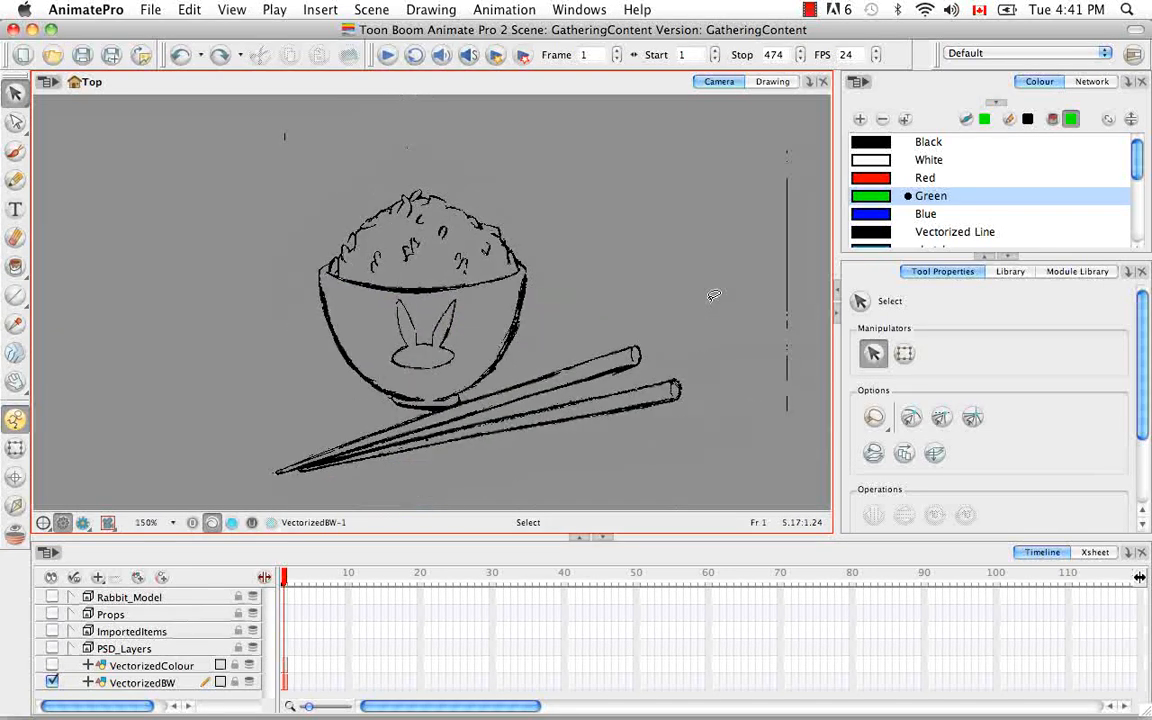
key(1)
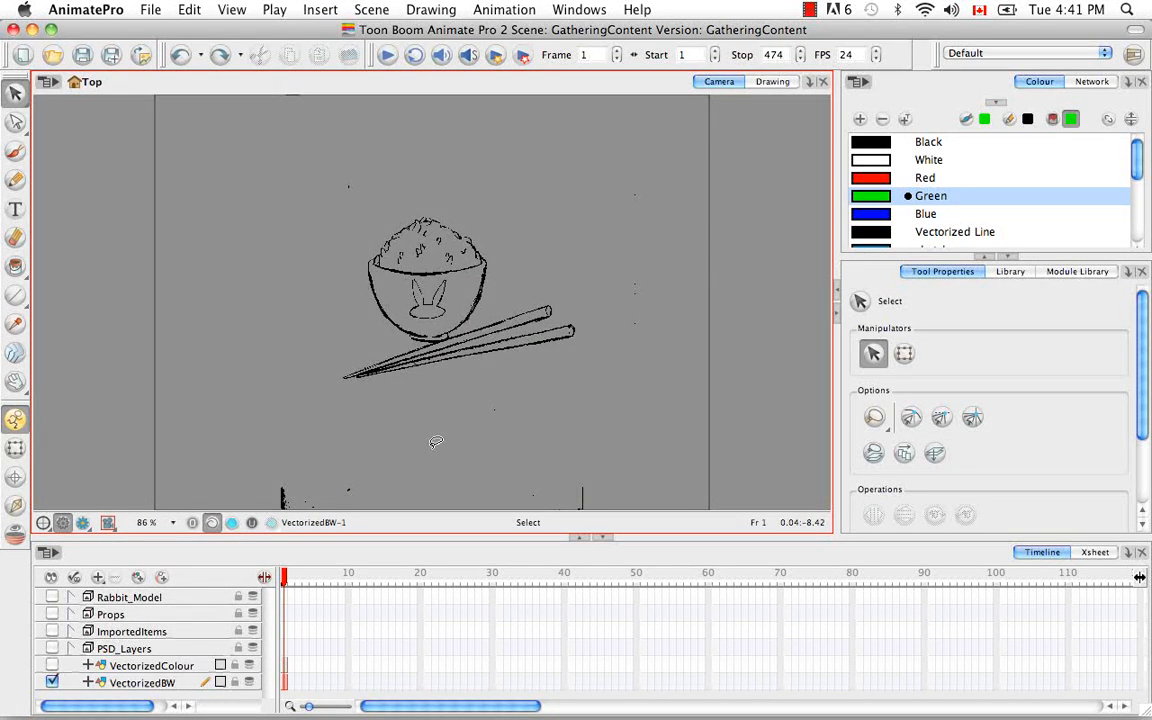
click(150, 9)
mouse_move(237, 232)
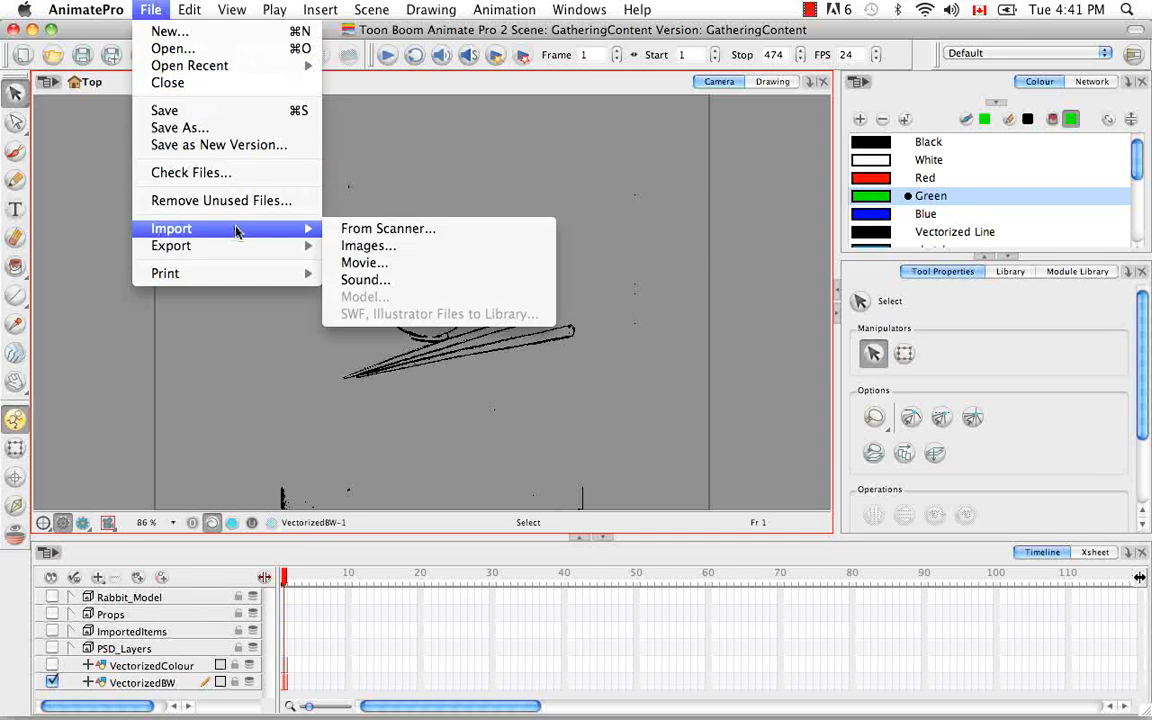
click(350, 229)
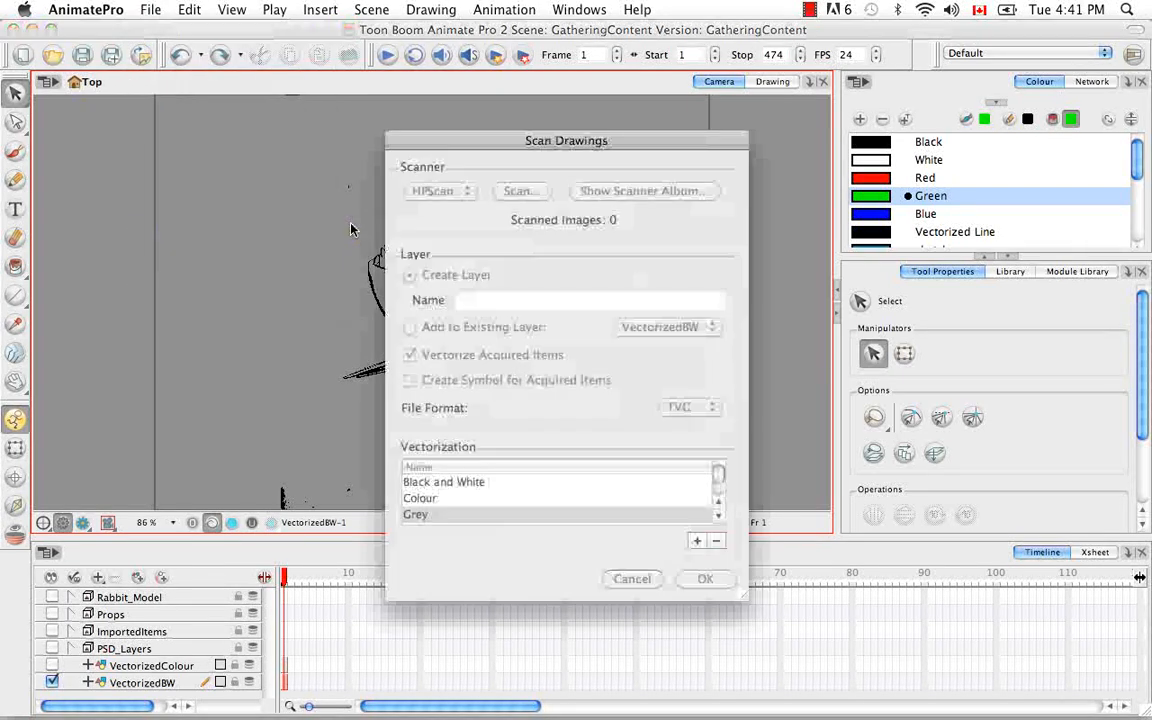
click(508, 300)
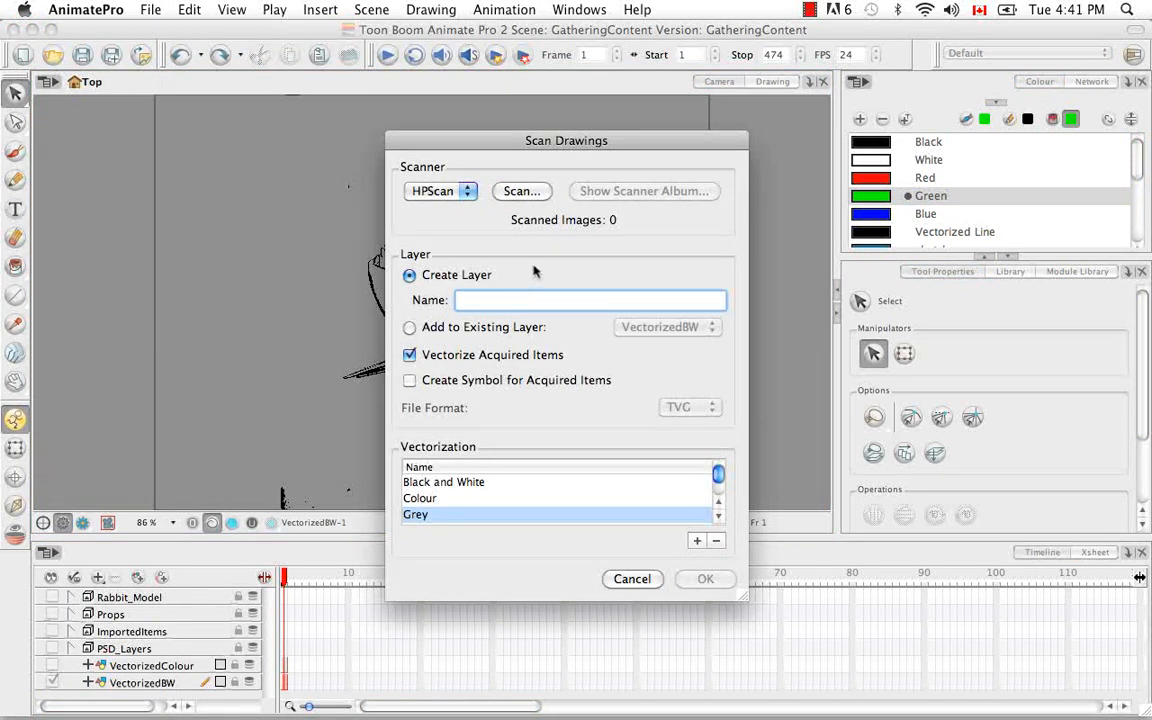
text(Bitmap)
click(409, 355)
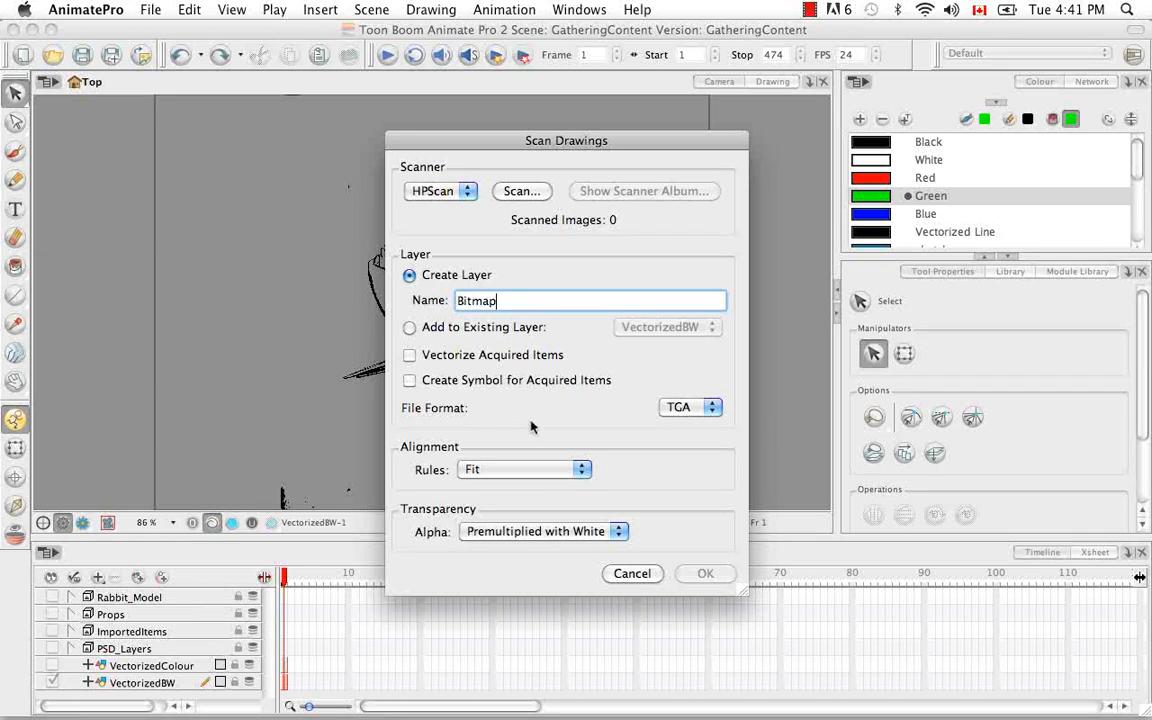
click(712, 407)
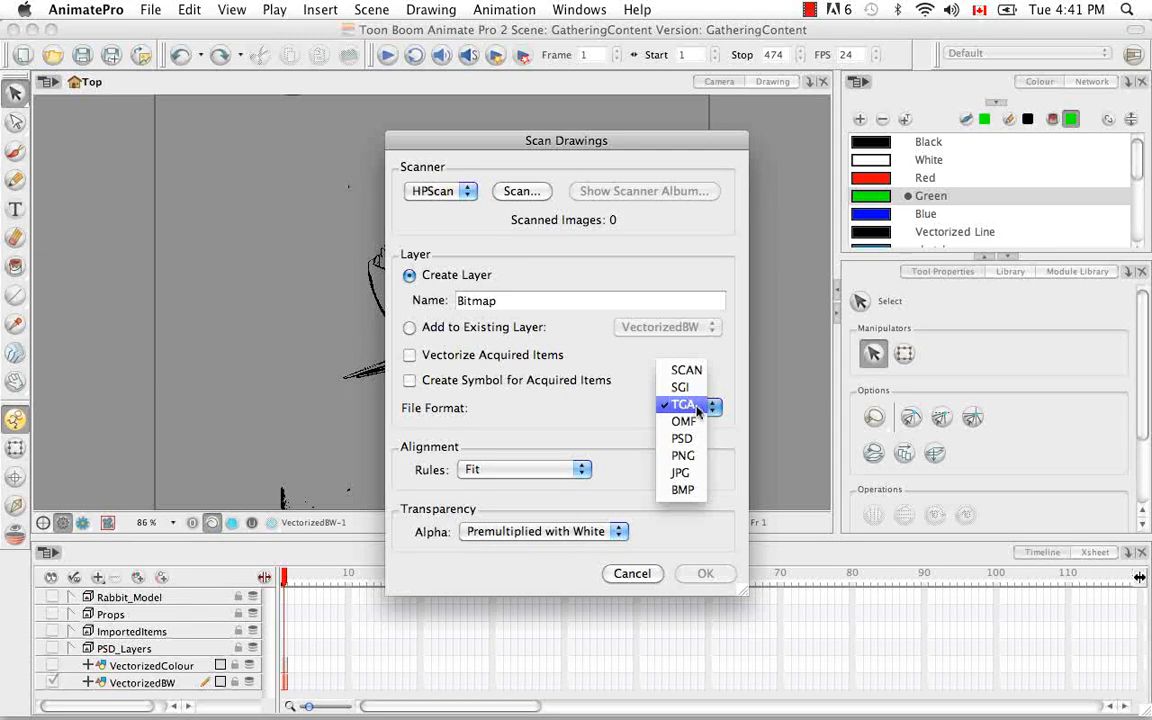
click(690, 404)
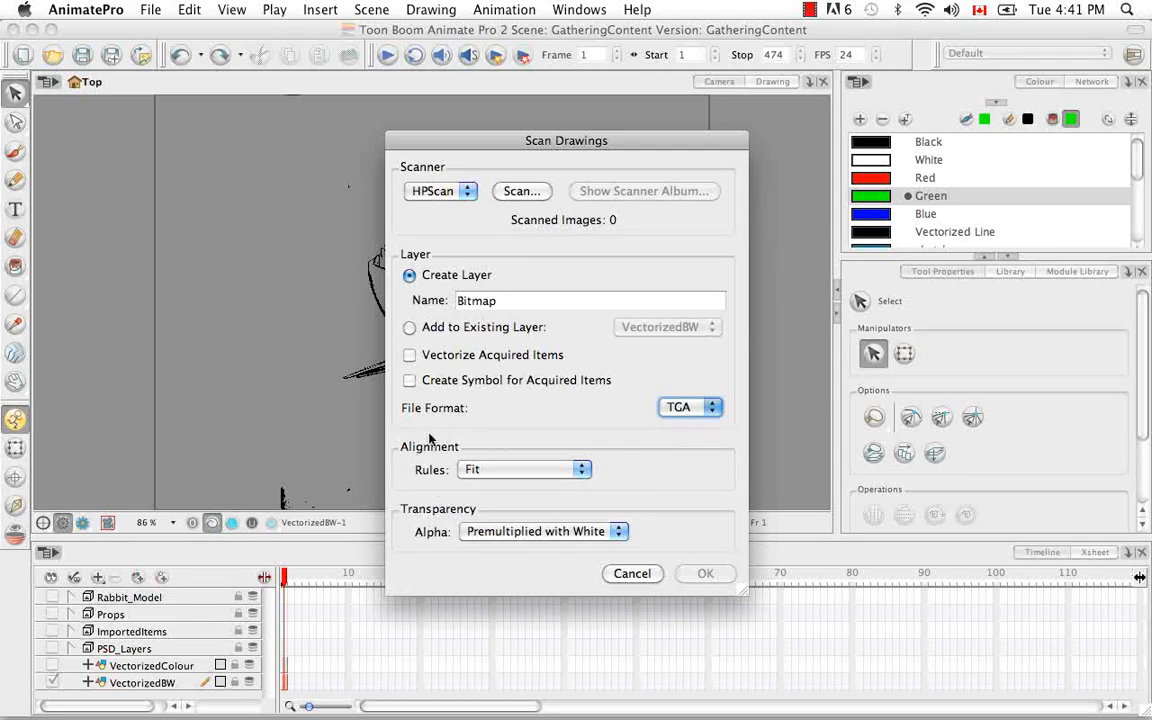
Try Pan and Project Resolution as the alignment rule for the scan, and return the rule to Fit.
click(580, 469)
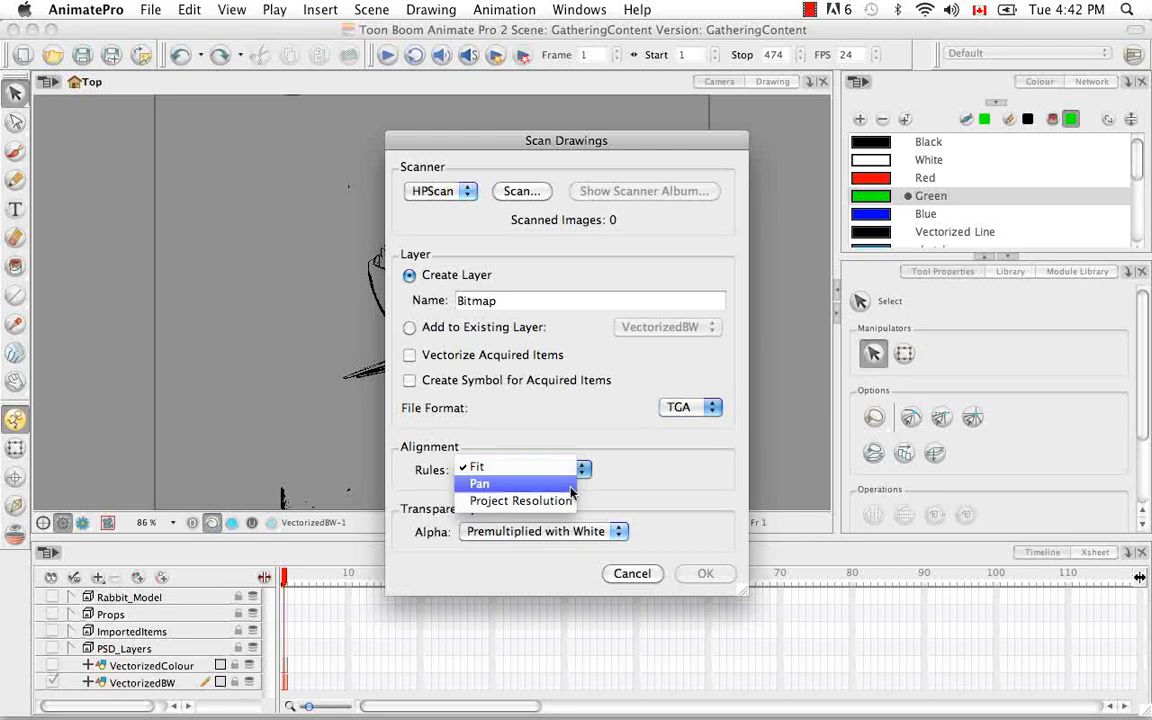
click(602, 503)
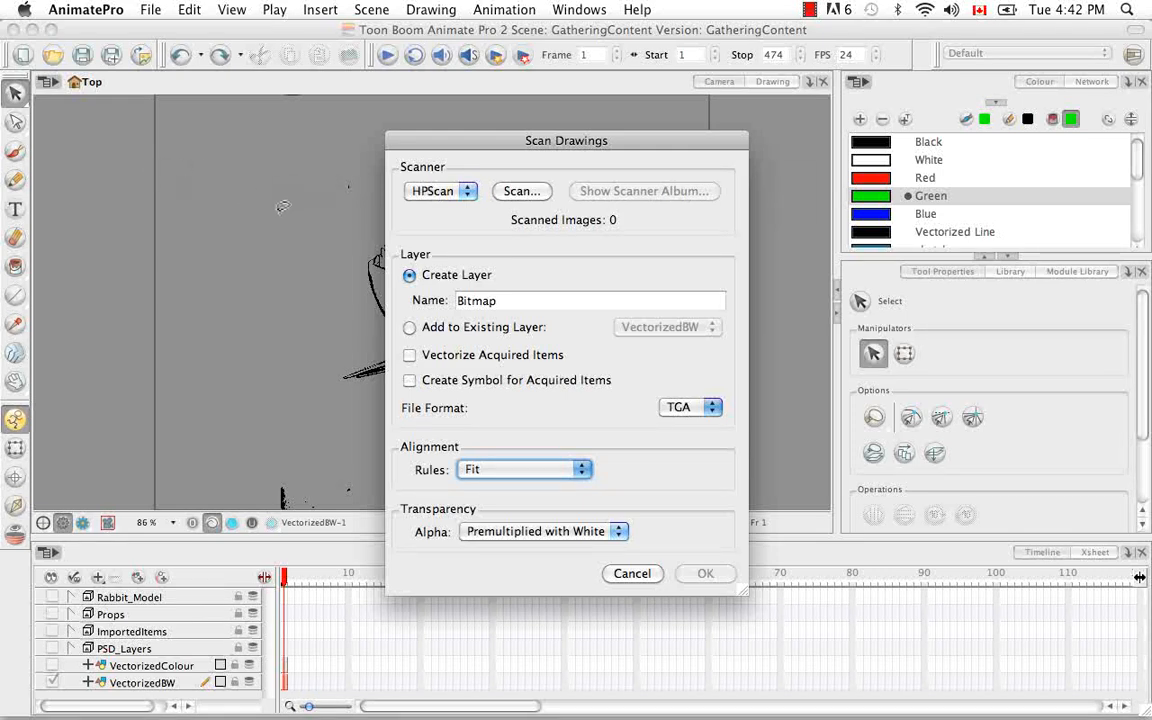
click(580, 469)
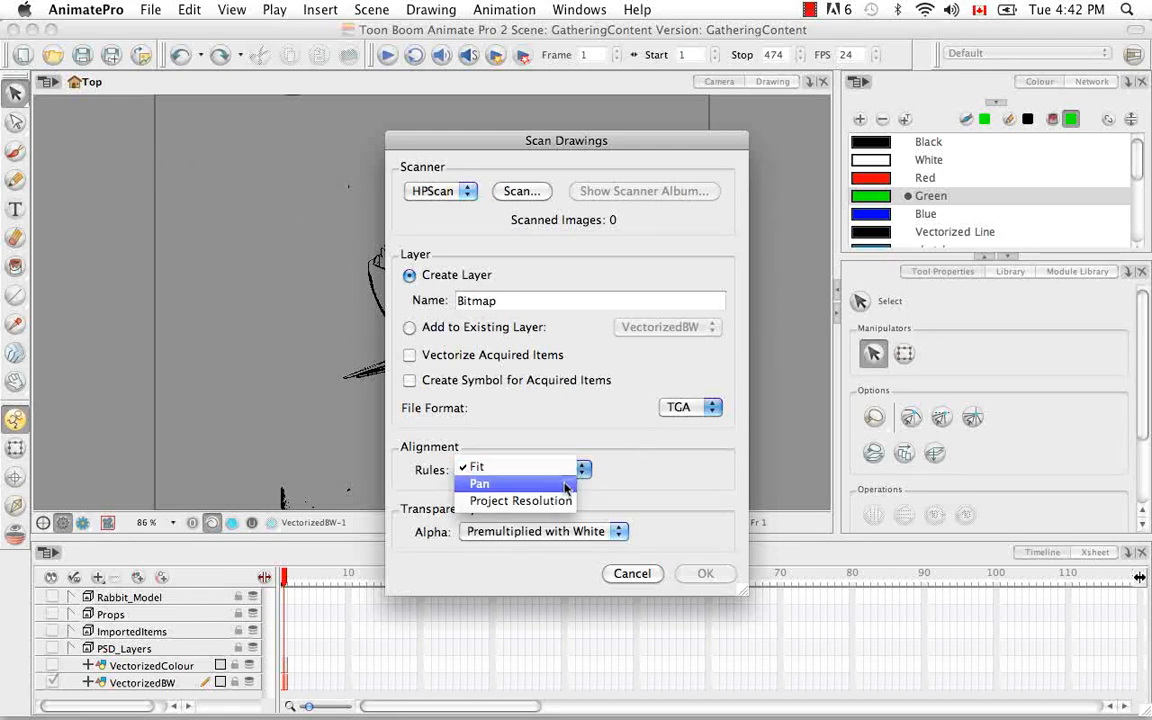
click(565, 485)
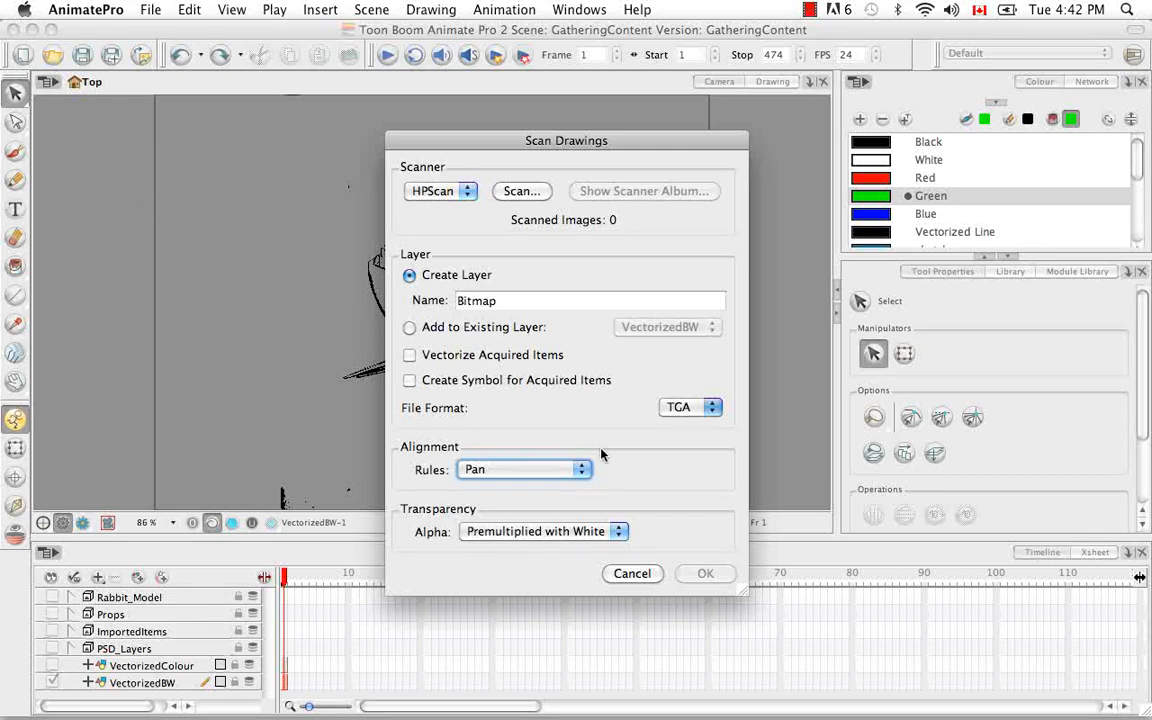
click(580, 476)
click(566, 487)
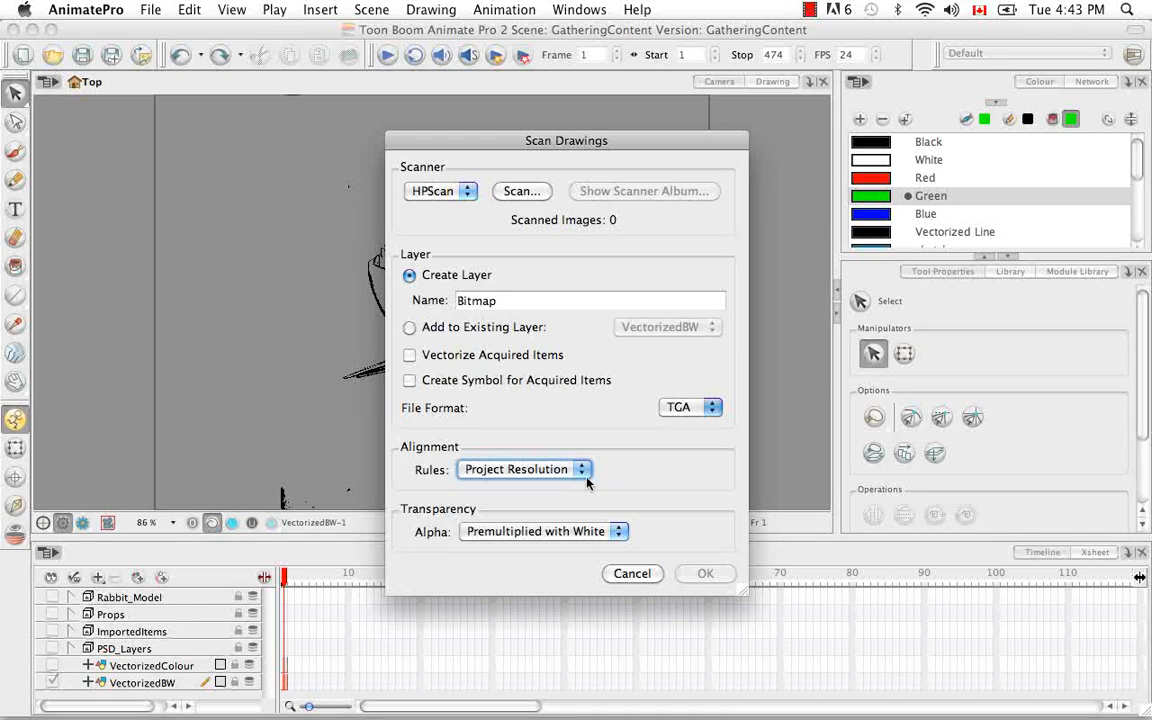
click(525, 469)
click(538, 433)
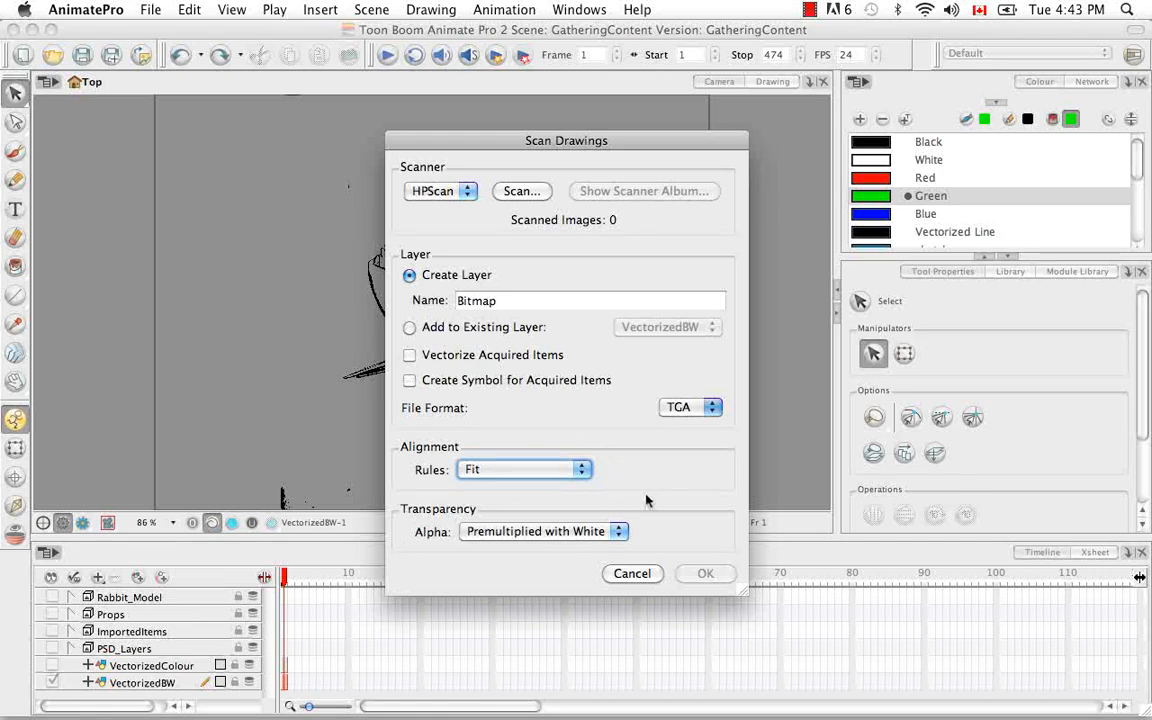
Try Clamp Colour to Alpha for the scan's transparency, and return it to Premultiplied with White.
click(620, 532)
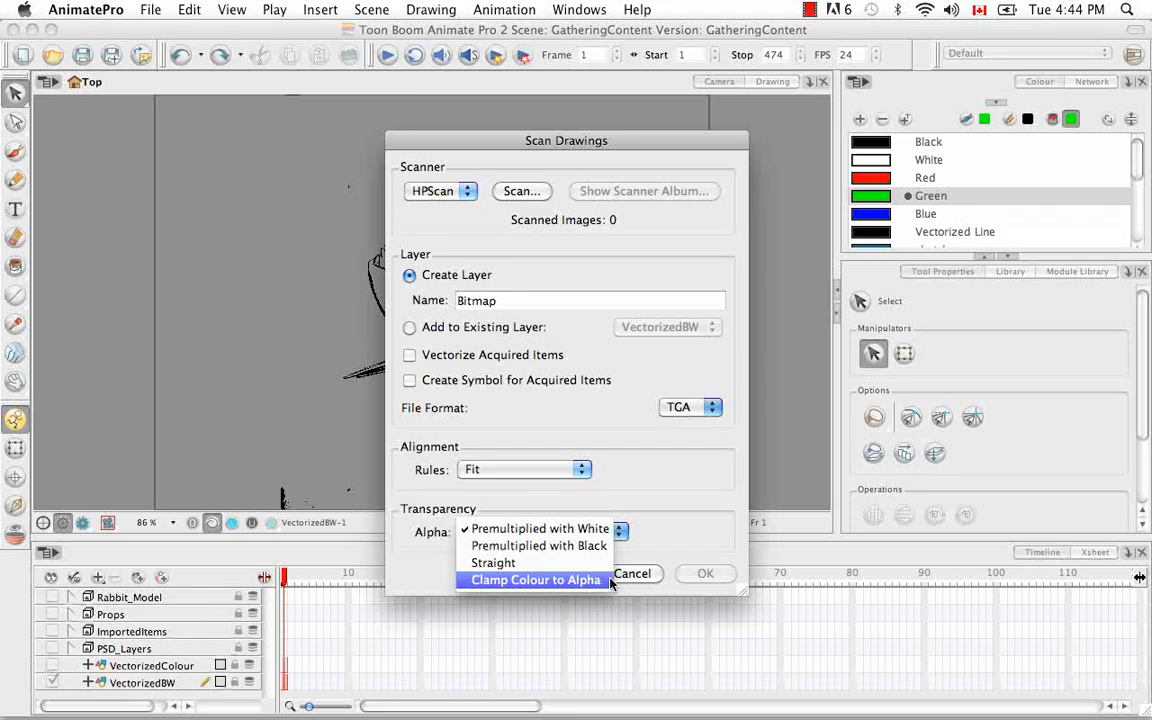
click(612, 581)
click(619, 533)
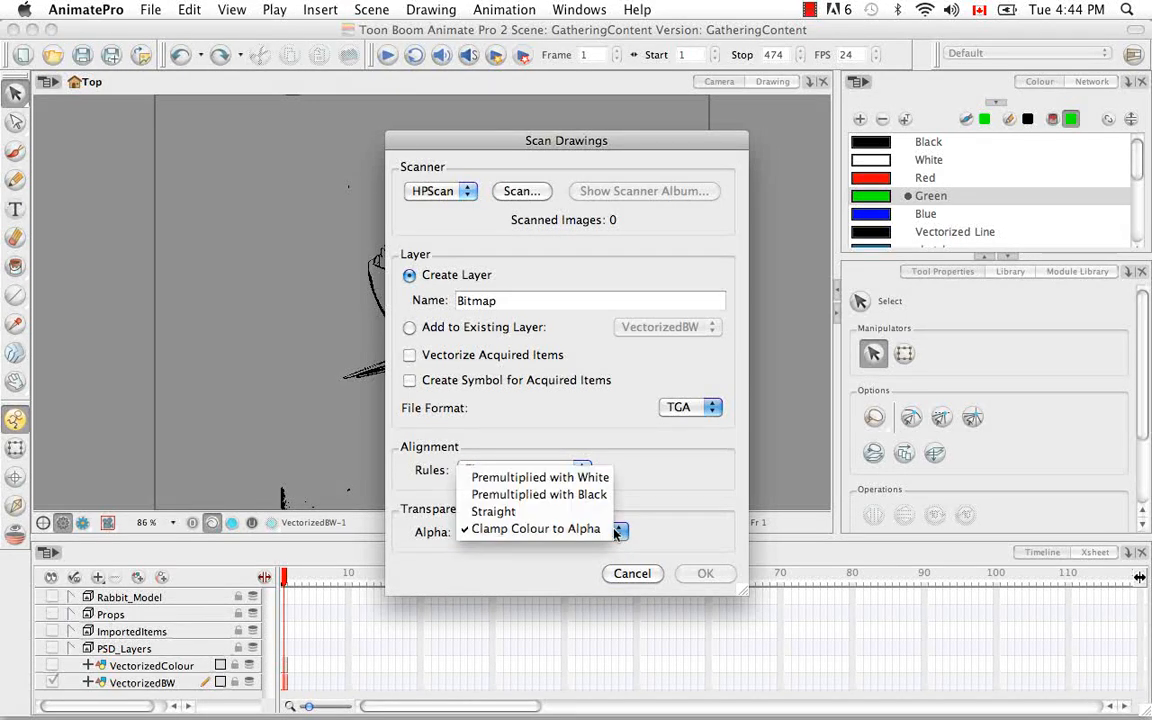
click(560, 478)
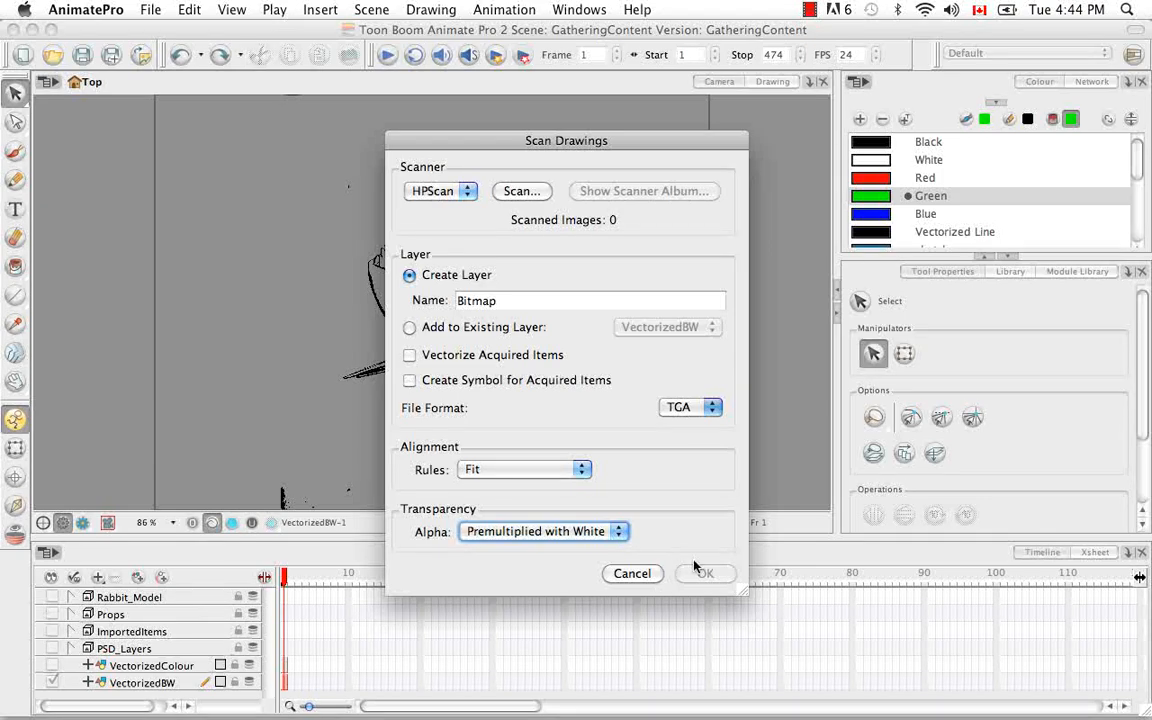
Scan the paper drawing with the HPScan scanner and return the scanned image to the import dialog.
click(517, 191)
click(609, 210)
click(913, 551)
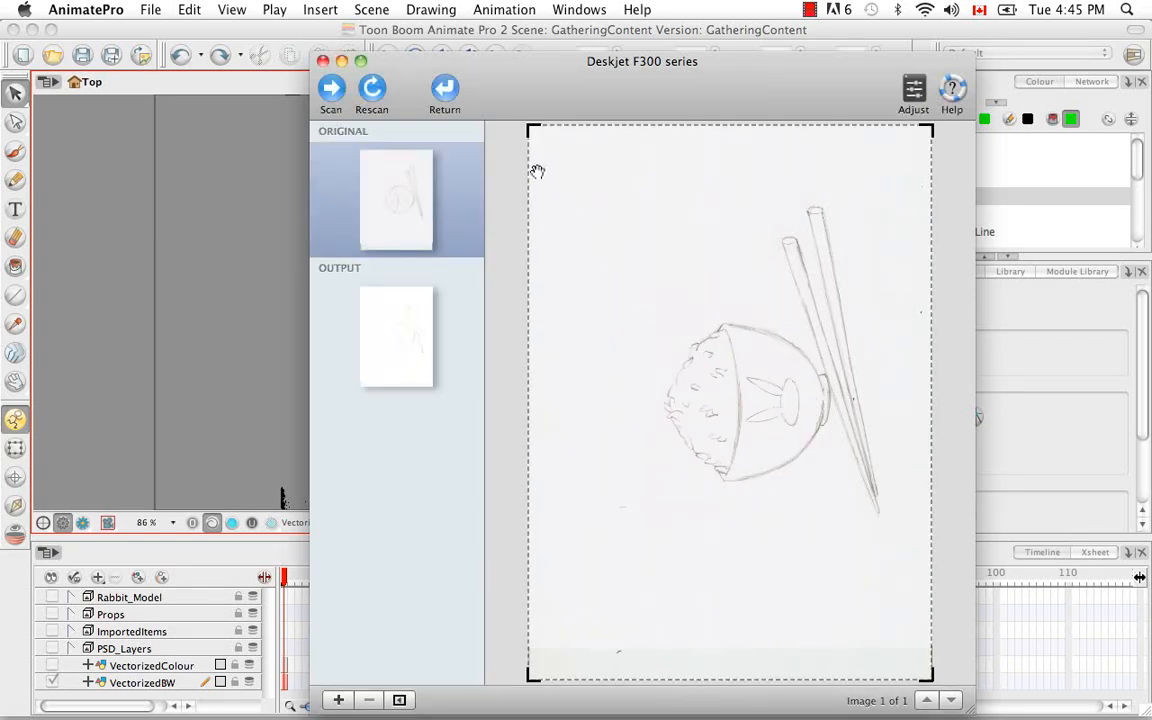
click(447, 94)
click(323, 62)
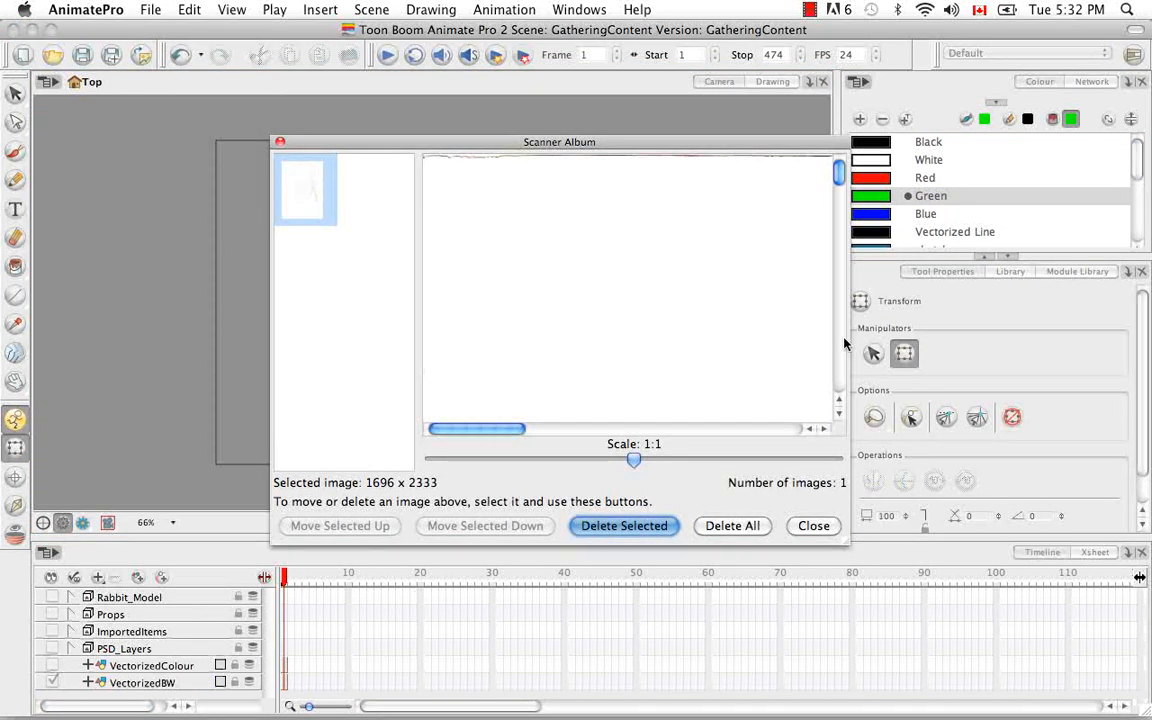
Examine the scanned chopsticks, rice and bowl in the Scanner Album at scales of 1:7 and 1:2.
drag(633, 458, 553, 458)
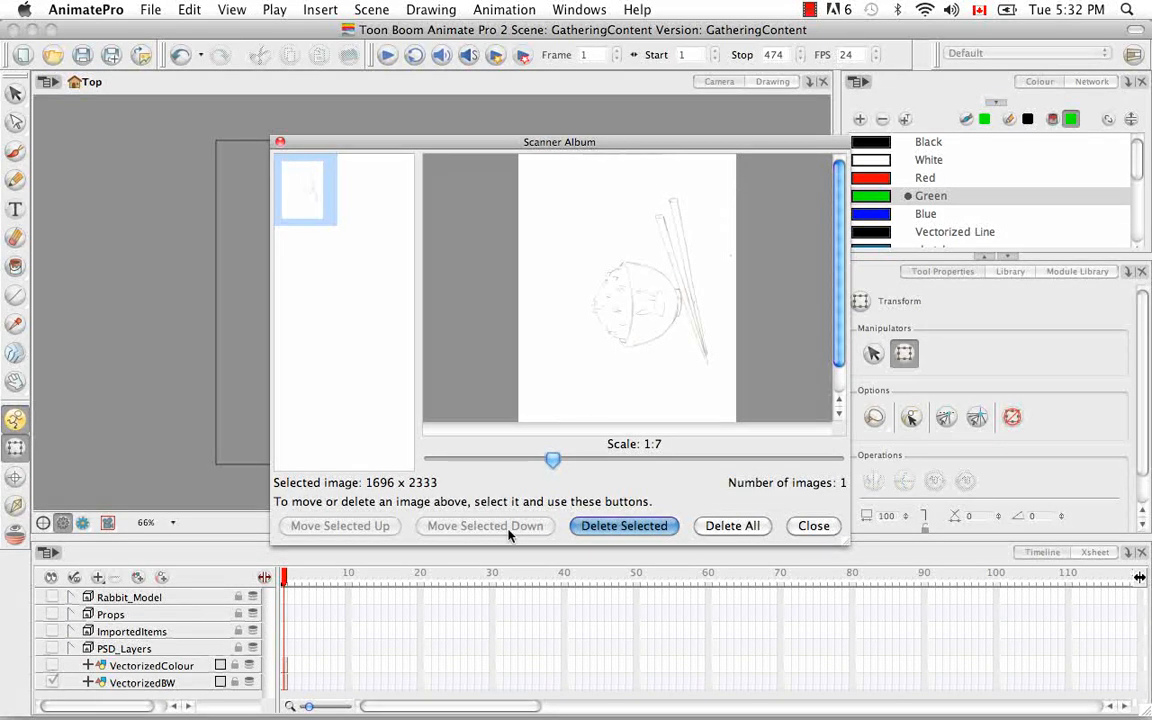
mouse_move(553, 459)
mouse_down()
mouse_move(618, 466)
mouse_move(645, 433)
mouse_move(702, 432)
mouse_up()
drag(843, 278, 843, 222)
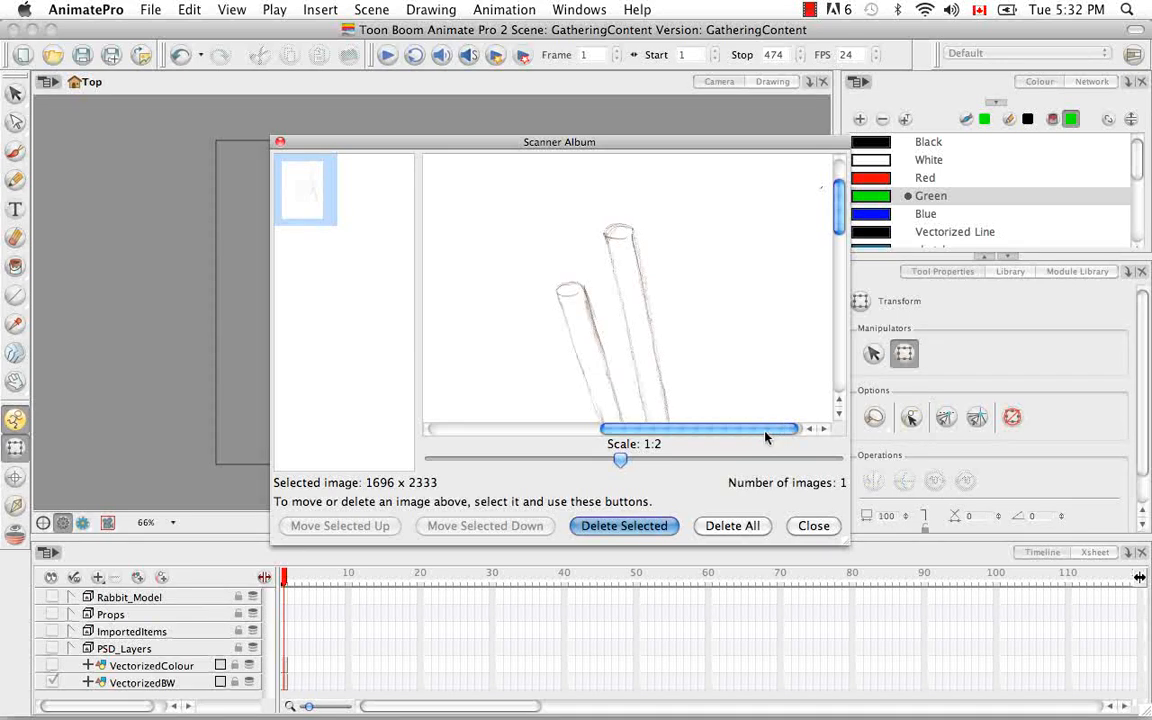
drag(769, 431, 662, 431)
drag(838, 218, 838, 270)
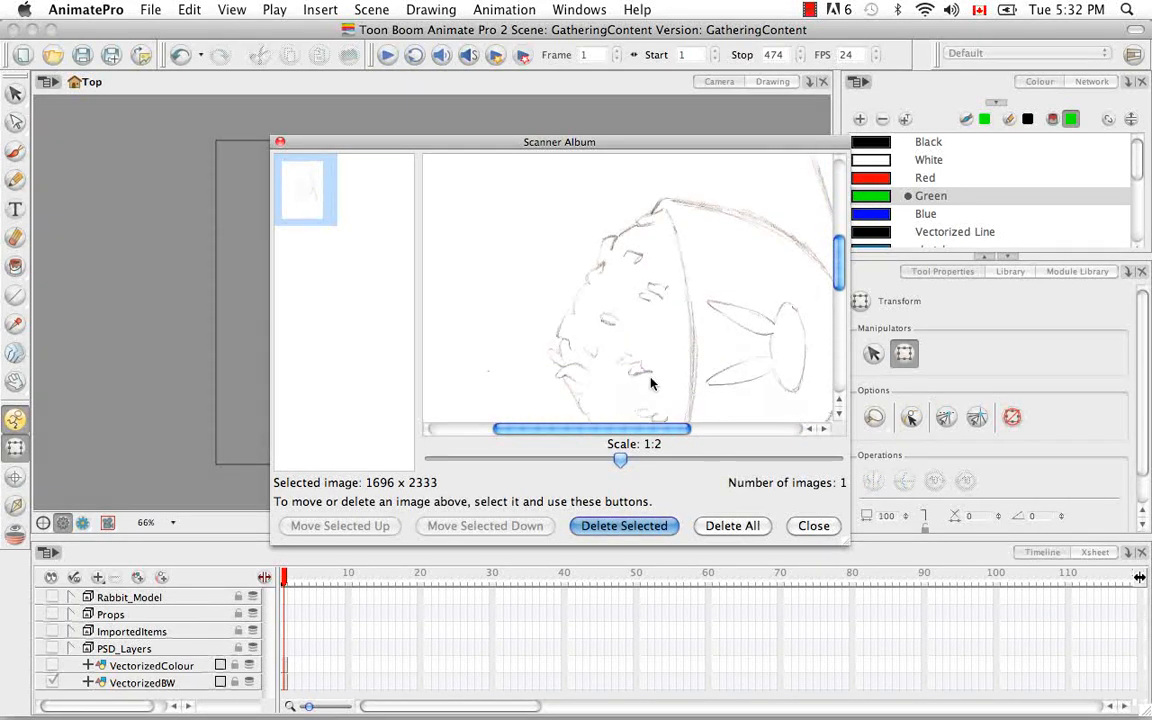
drag(645, 428, 702, 430)
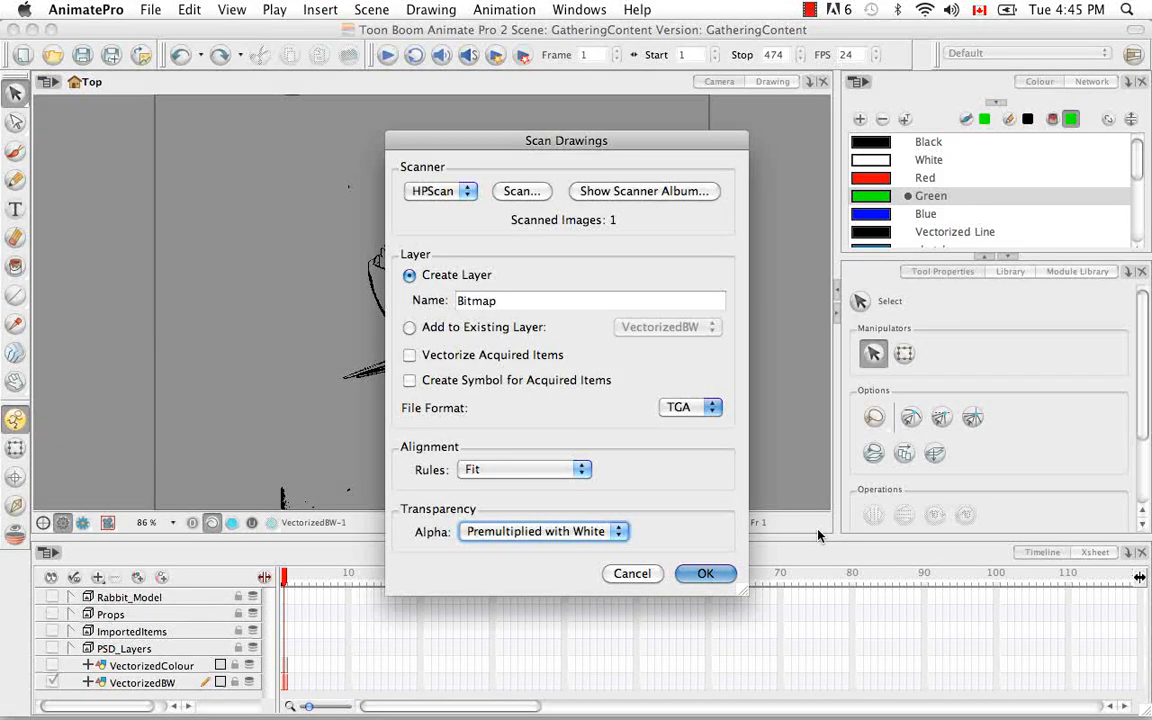
Import the scan as the Bitmap layer and hide the VectorizedBW layer.
click(705, 573)
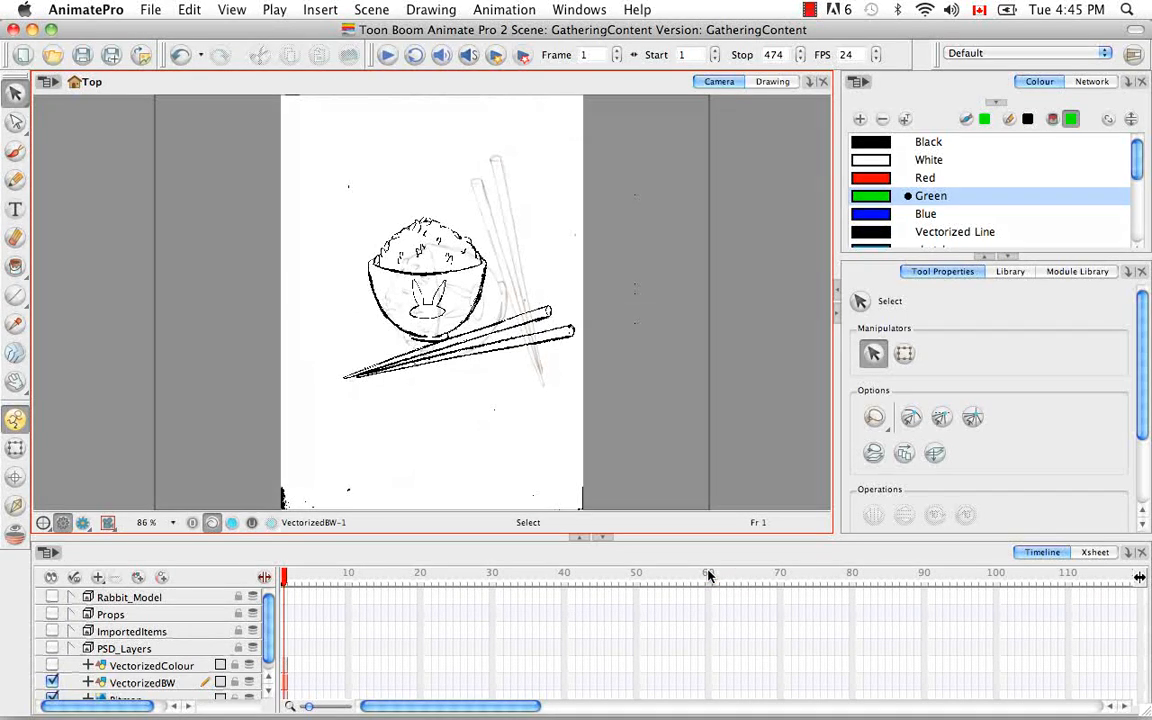
scroll(211, 610, down, 1)
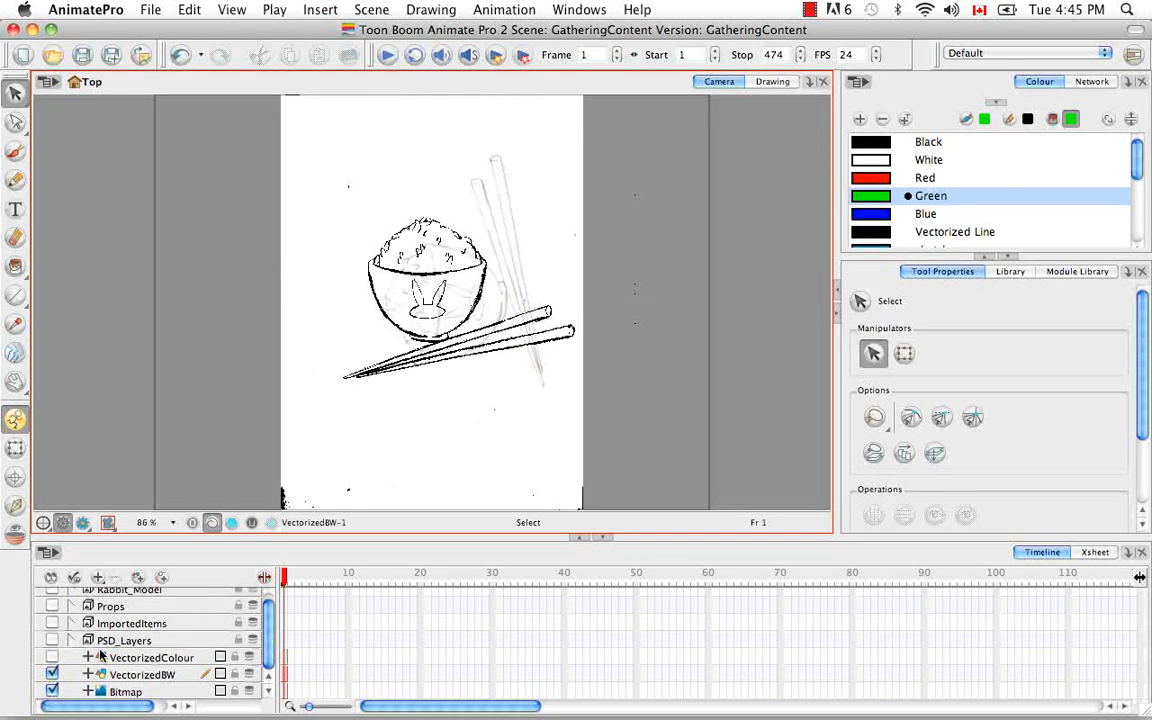
click(52, 674)
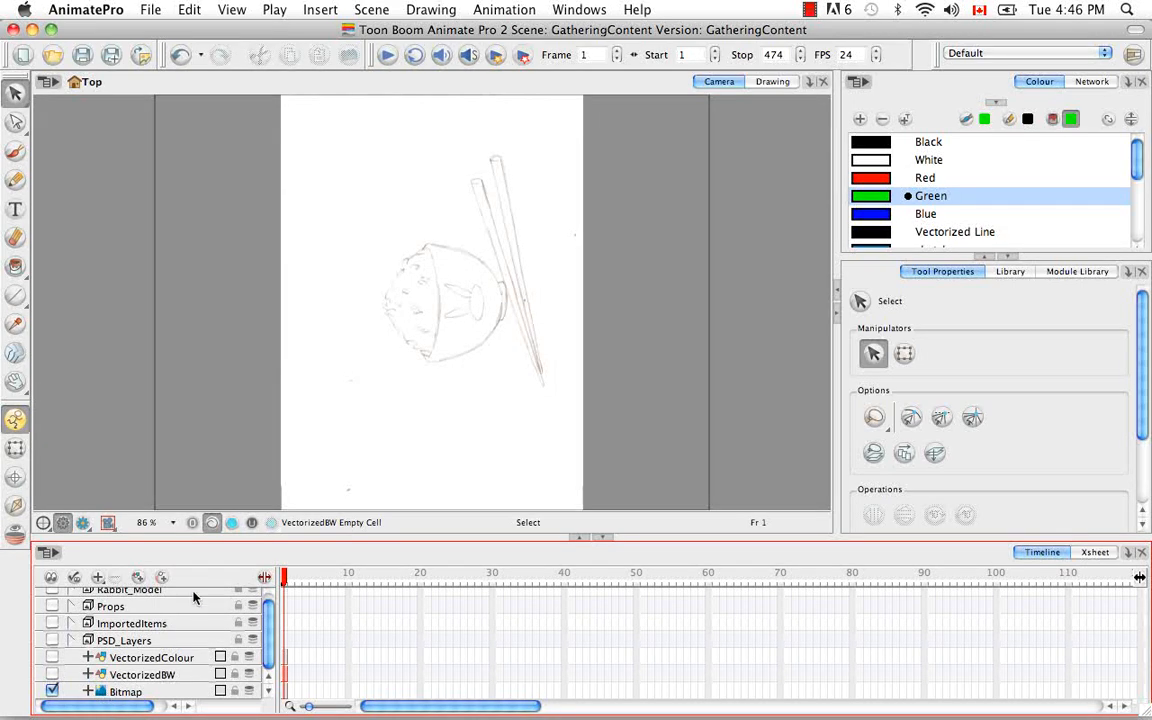
Try to select the scanned bitmap drawing in the camera view with the Select tool.
click(349, 378)
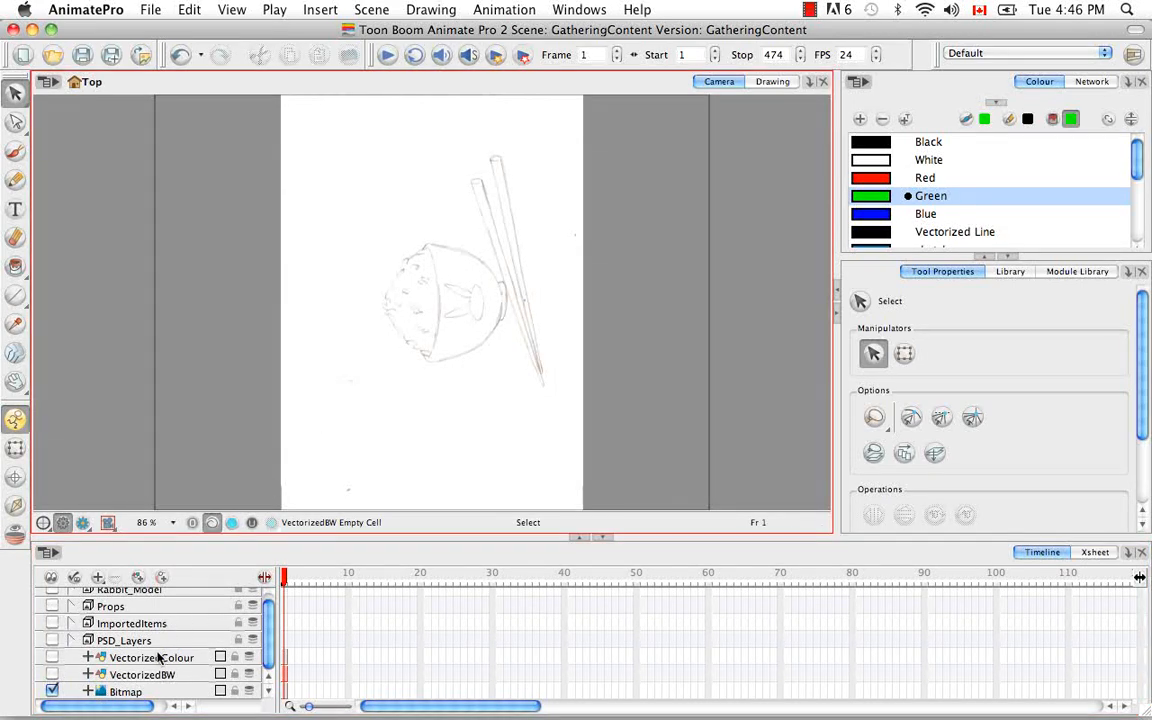
drag(226, 244, 692, 463)
mouse_move(283, 472)
mouse_down()
mouse_move(472, 332)
mouse_move(630, 237)
mouse_up()
Rotate the Bitmap layer's image 90° clockwise with the Transform tool so the bowl stands upright, and deselect it.
click(15, 448)
click(400, 291)
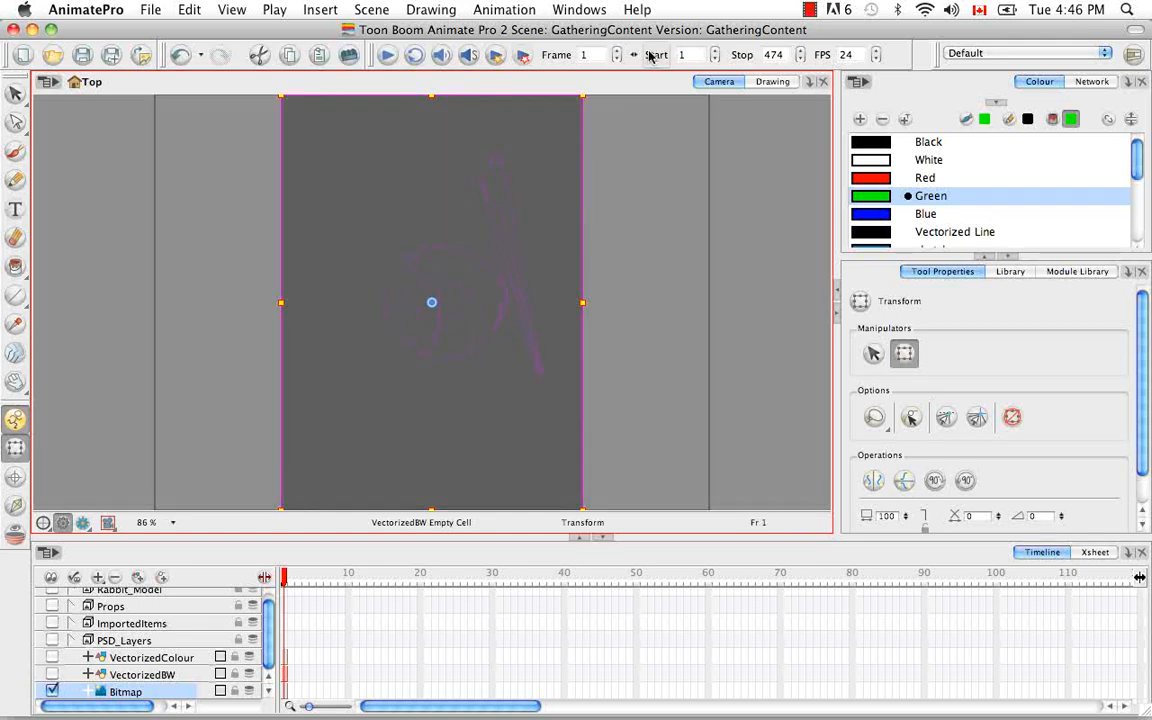
click(589, 111)
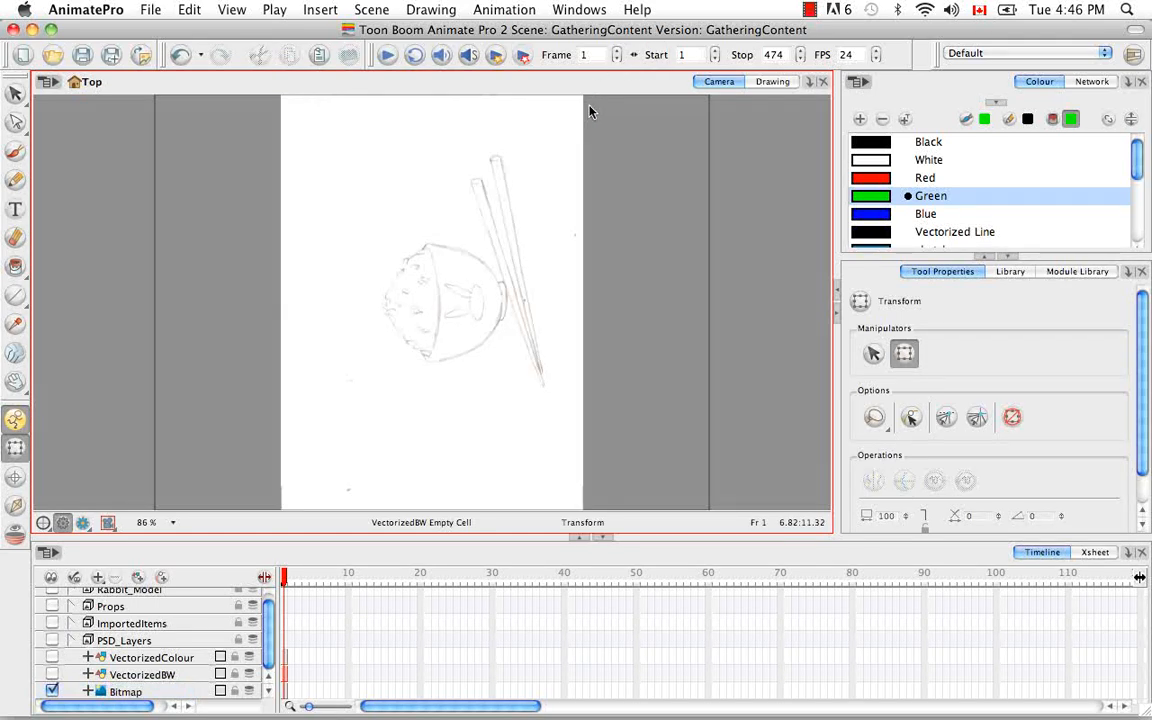
key(2)
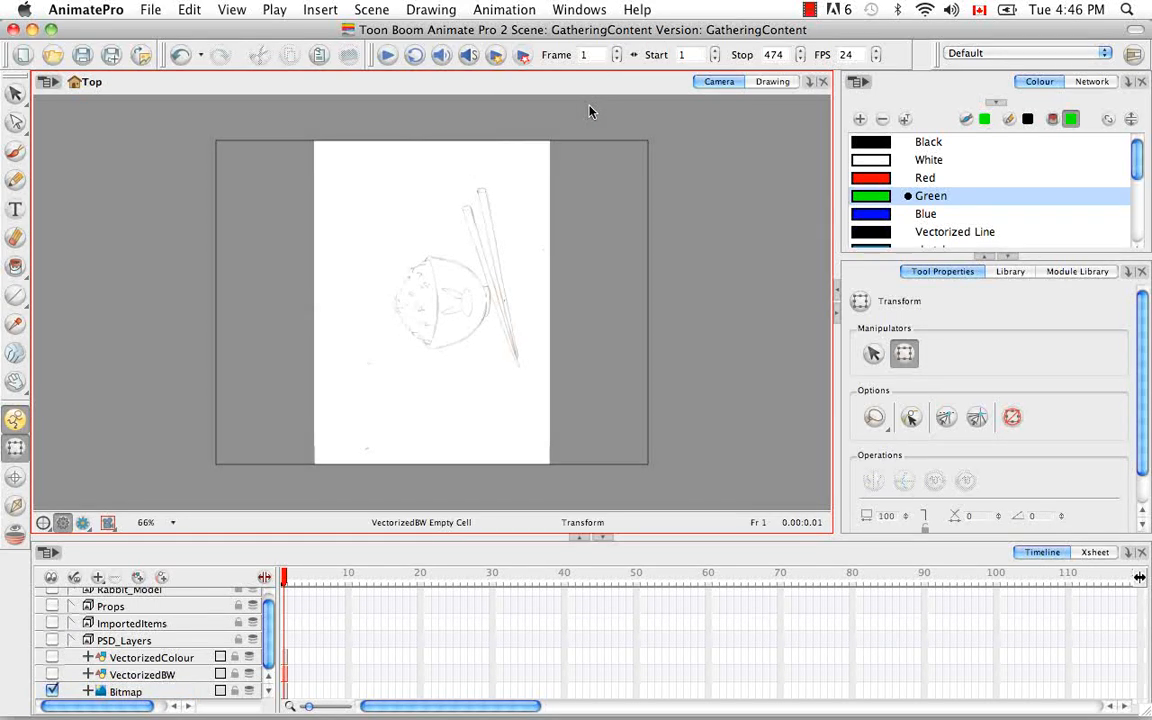
click(488, 262)
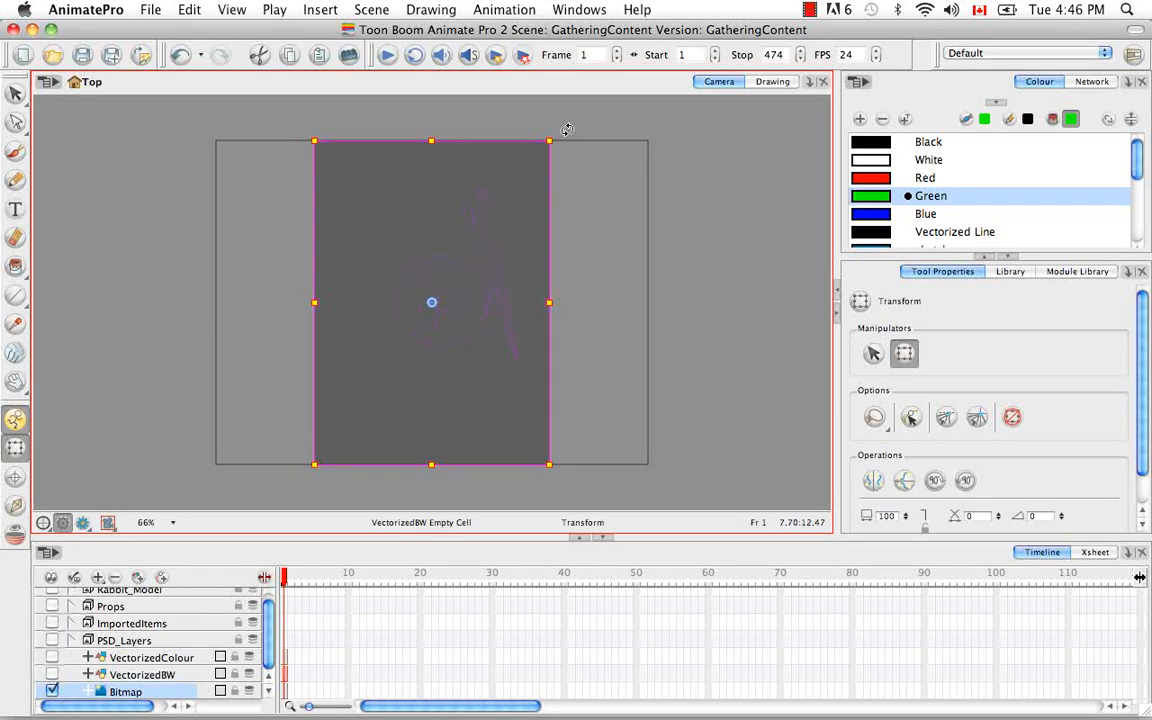
mouse_move(560, 129)
mouse_down()
mouse_move(607, 154)
mouse_move(674, 329)
mouse_move(610, 456)
mouse_move(612, 442)
mouse_up()
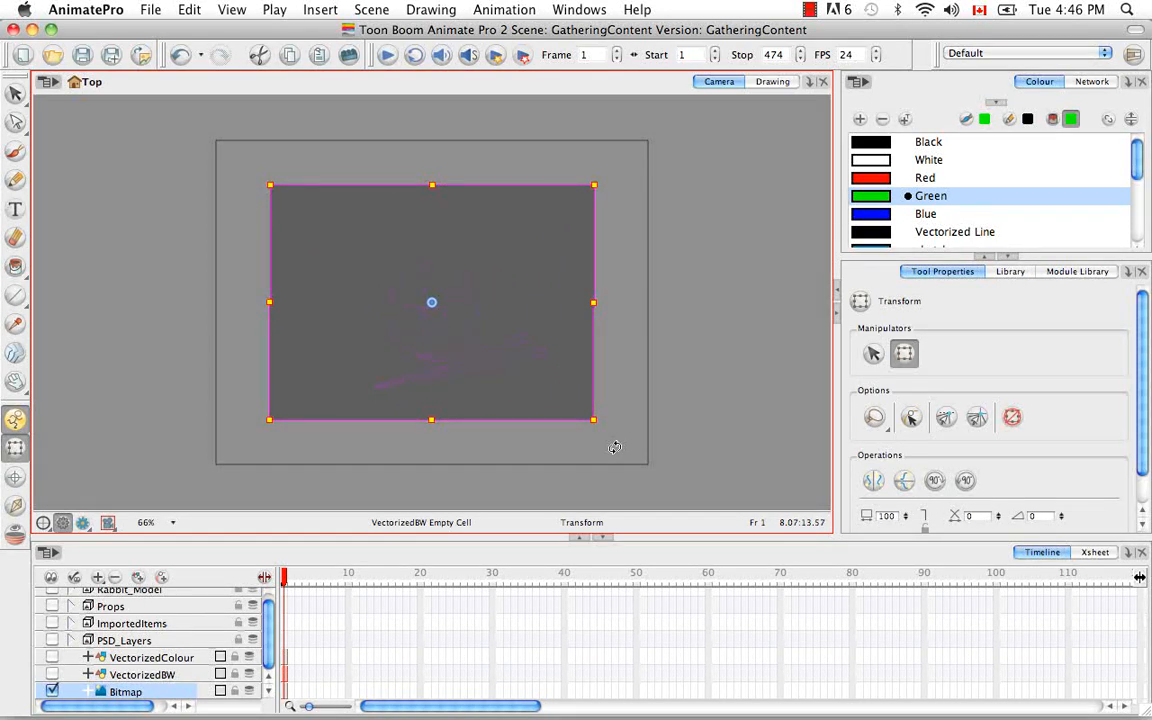
click(645, 411)
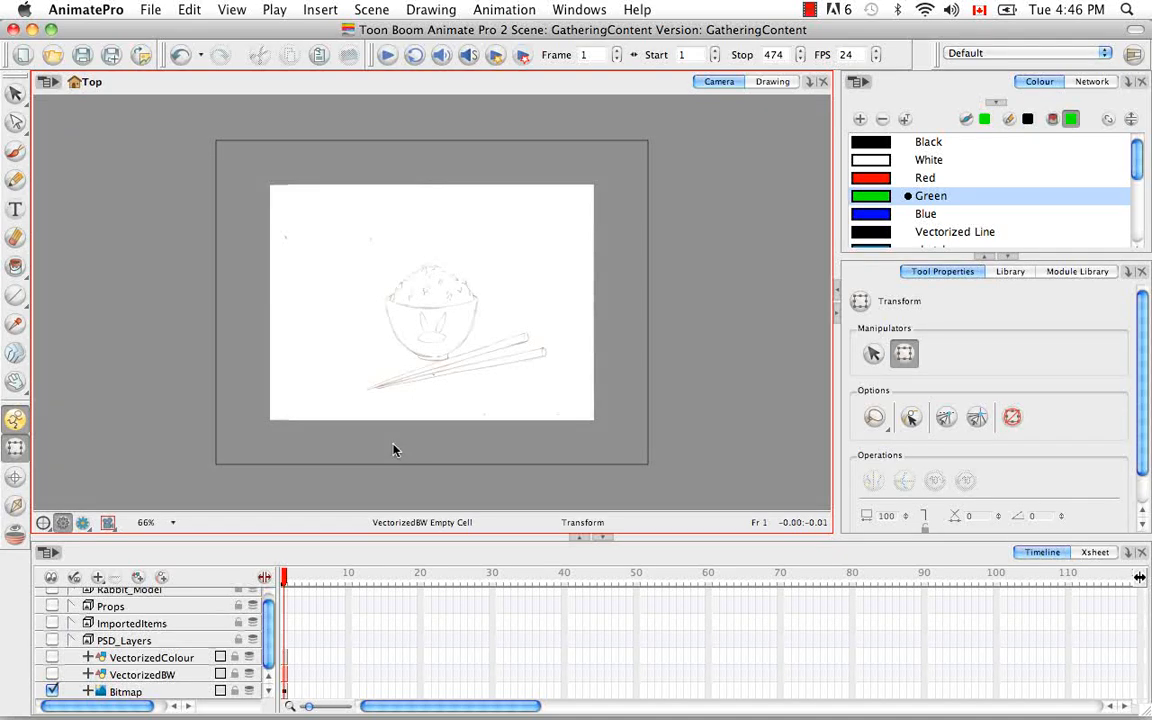